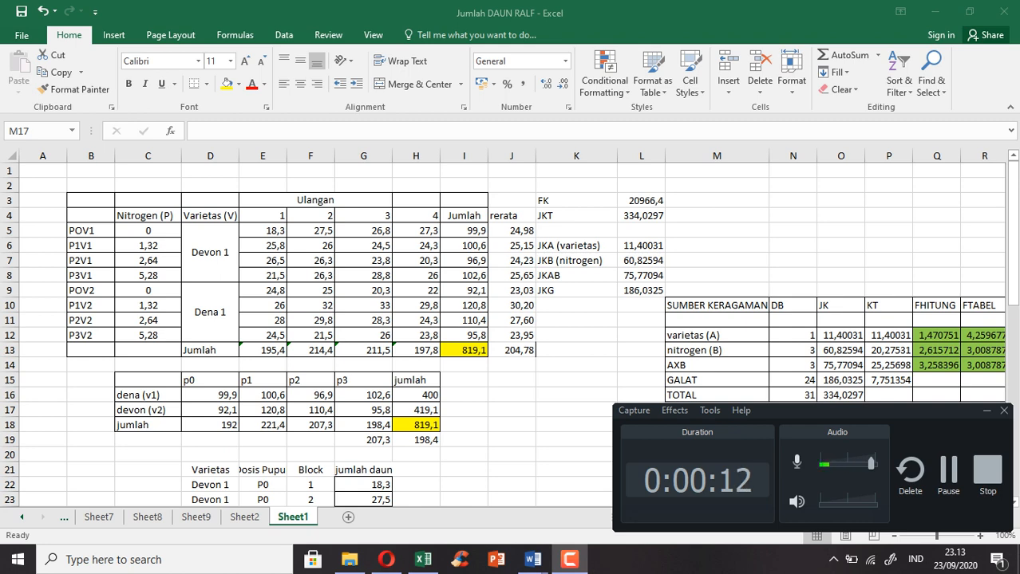
Examine the replication data in E5:H12 for the Devon 1 and Dena 1 nitrogen treatments
key(alt+Tab)
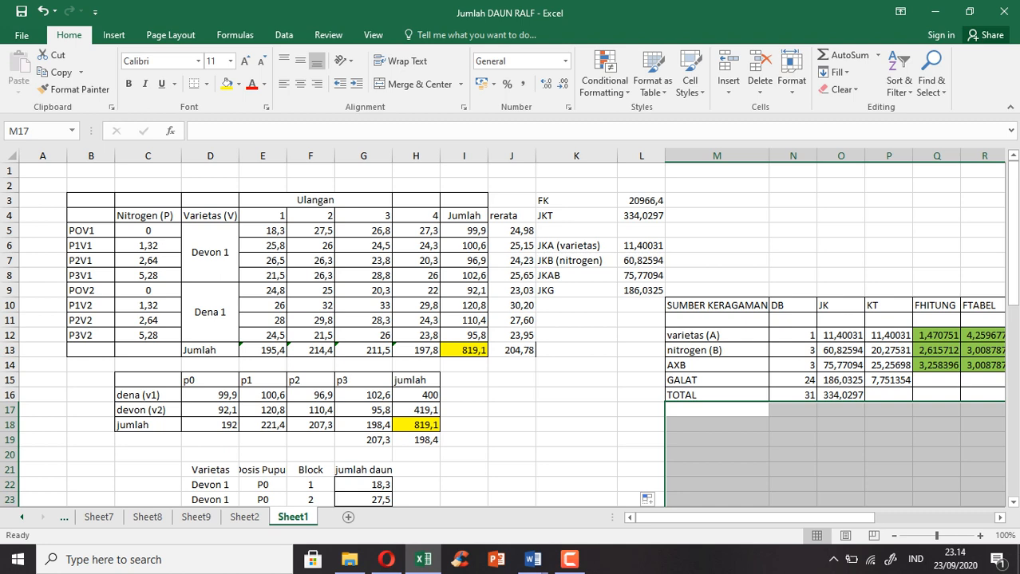
drag(275, 231, 415, 275)
click(275, 231)
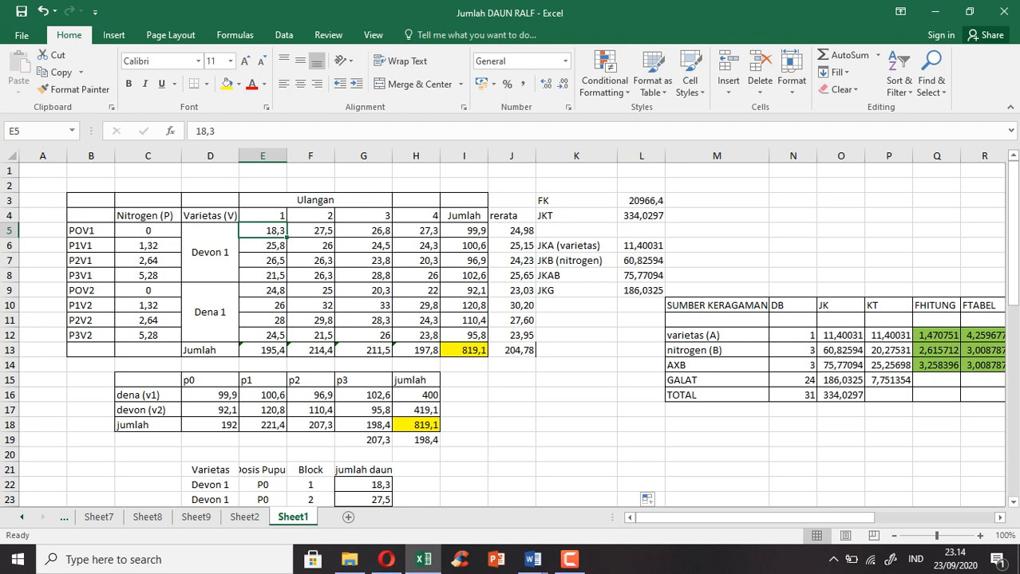
key(Right)
key(Right)
key(Right)
key(Down)
key(Down)
key(Down)
key(Down)
key(Down)
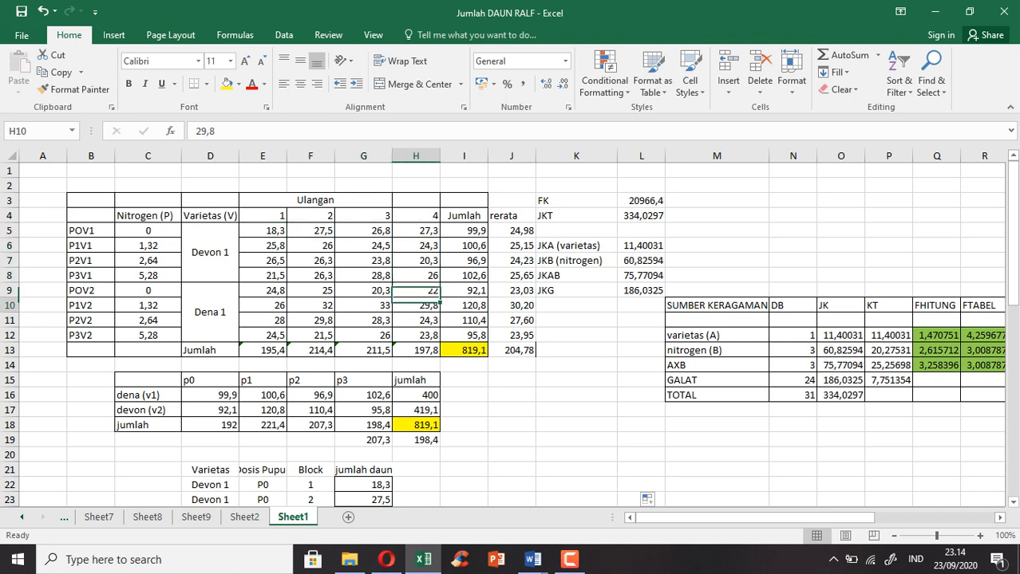
key(Down)
key(Down)
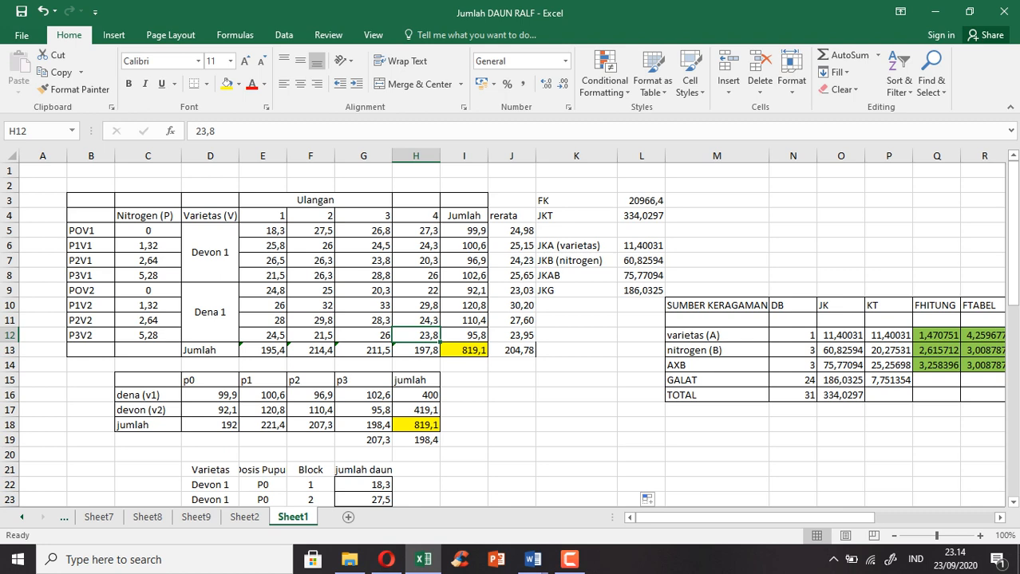
Examine the row-sum formulas for each treatment in I5:I12 and the grand total formula in I13
key(Right)
key(Up)
key(Up)
key(Up)
key(Up)
key(Up)
key(Up)
key(Up)
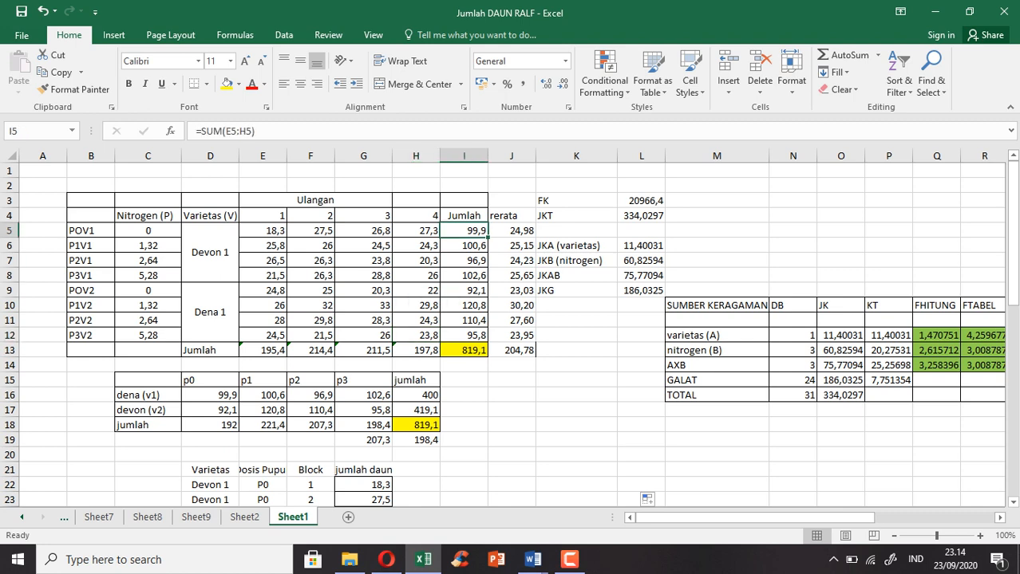
key(Down)
key(Up)
key(Down)
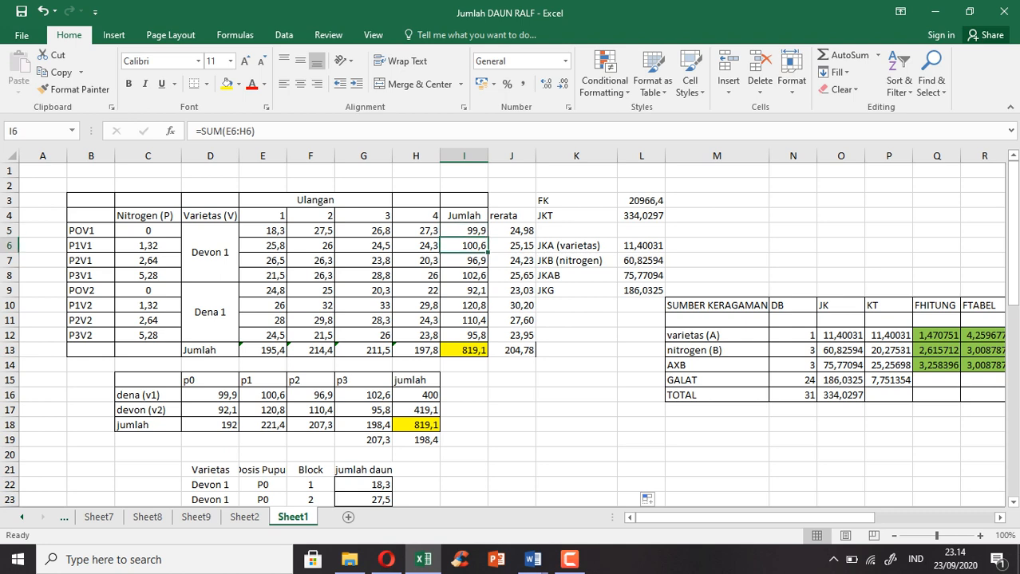
key(Down)
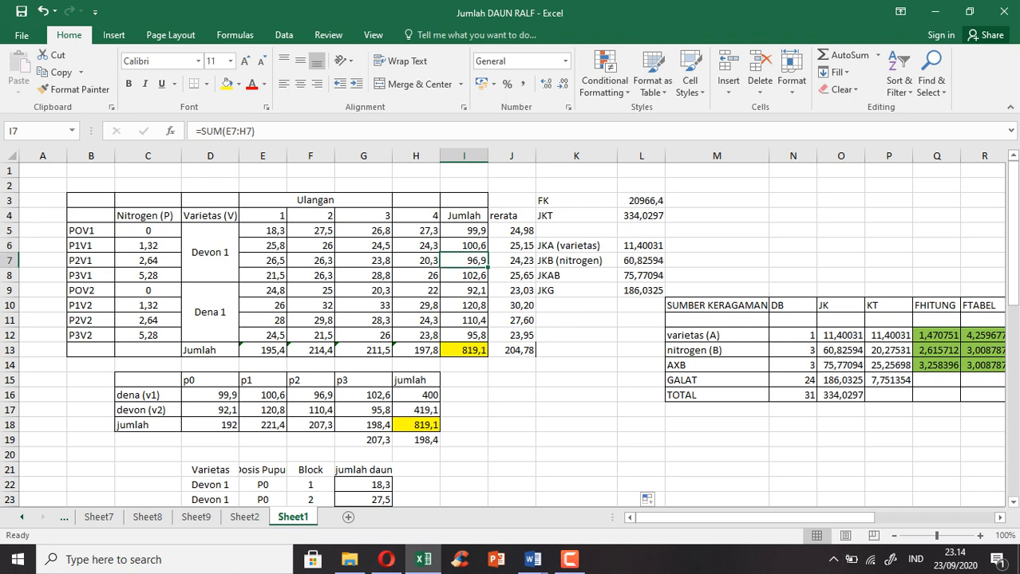
key(Down)
key(Down)
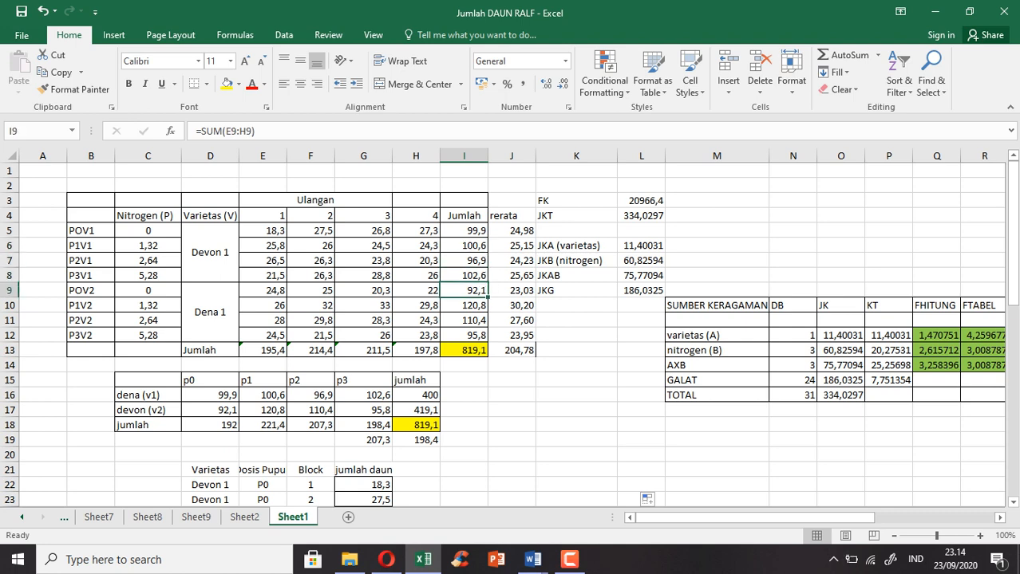
key(Down)
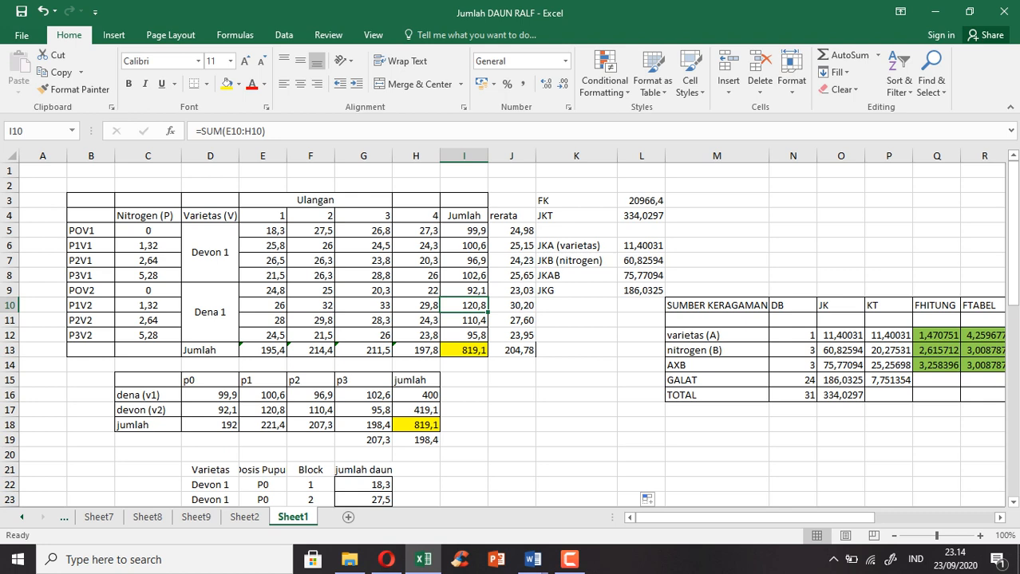
key(Down)
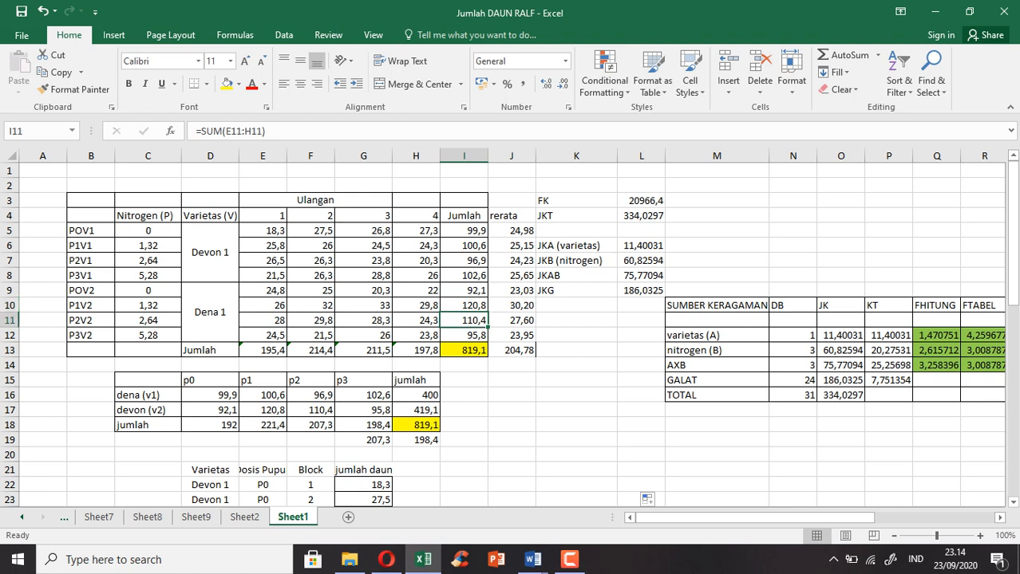
key(Down)
click(464, 350)
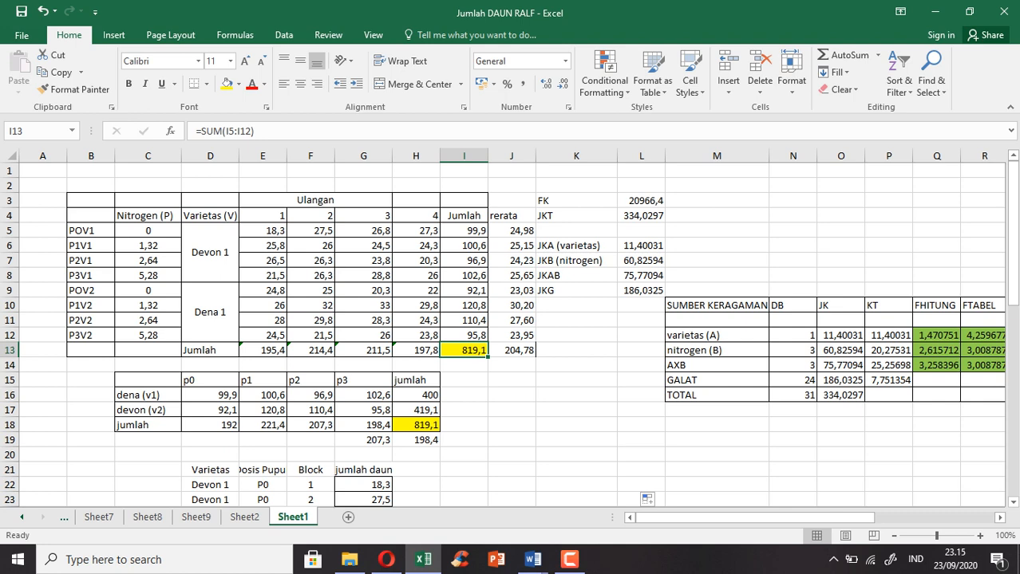
Review the replication total formulas in row 13 alongside the treatment totals in the Jumlah column
key(Left)
key(Left)
key(Left)
key(Left)
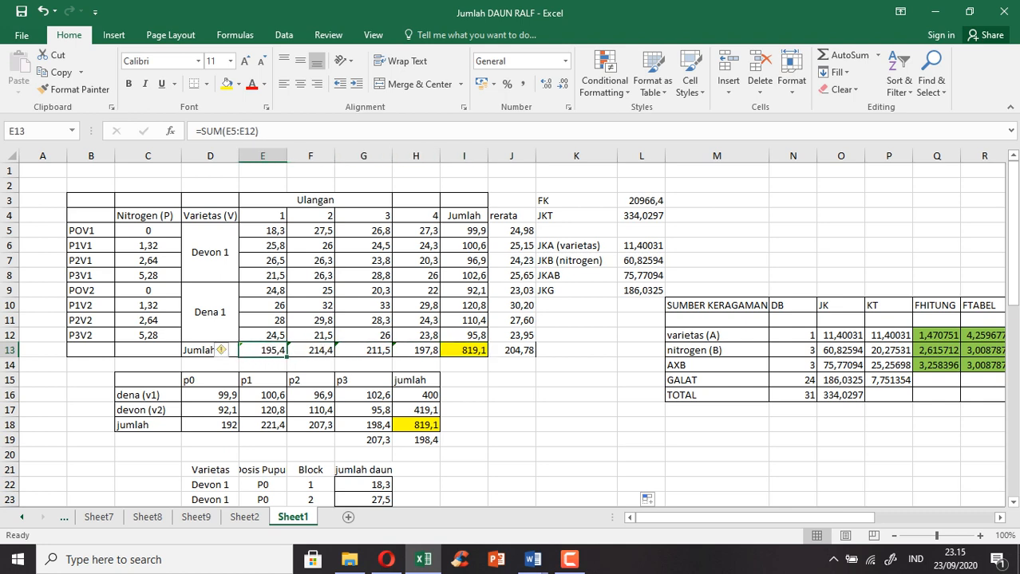
key(Right)
key(Right)
key(Right)
key(Right)
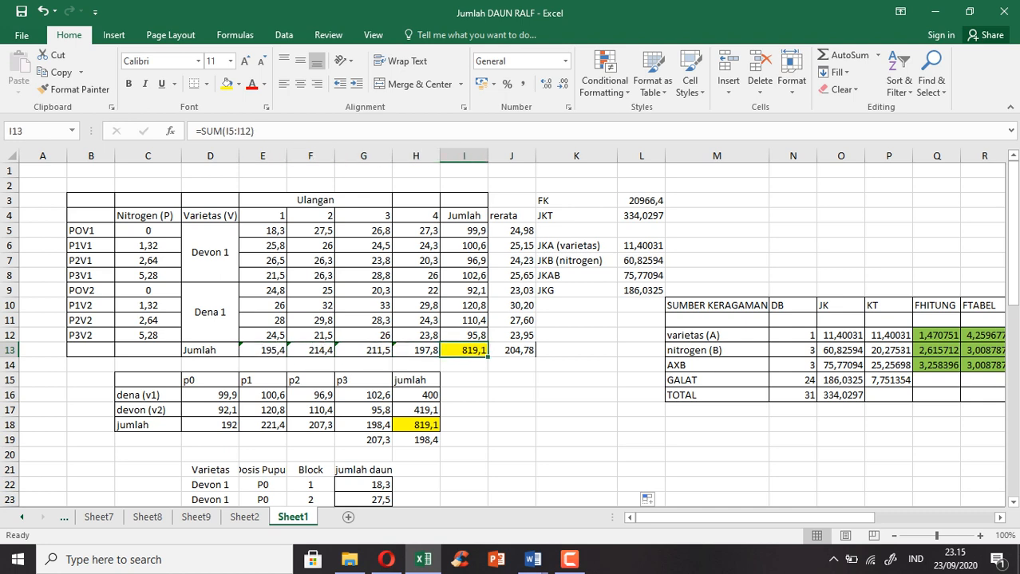
key(Up)
key(Up)
key(Up)
key(Up)
key(Up)
key(Up)
key(Up)
key(Up)
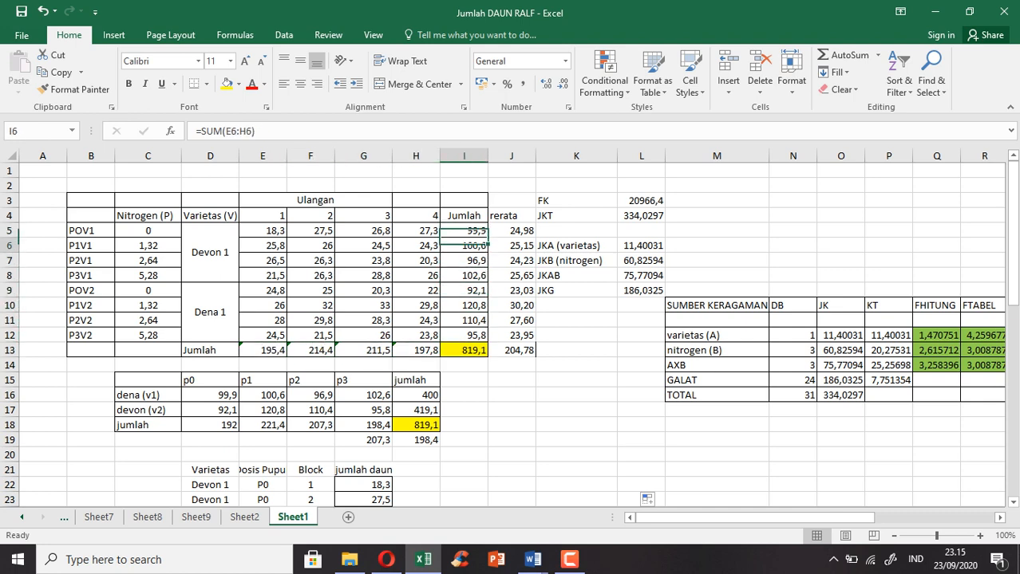
key(Down)
key(Down)
key(Down)
key(Down)
key(Down)
key(Down)
key(Down)
key(Down)
key(Left)
key(Left)
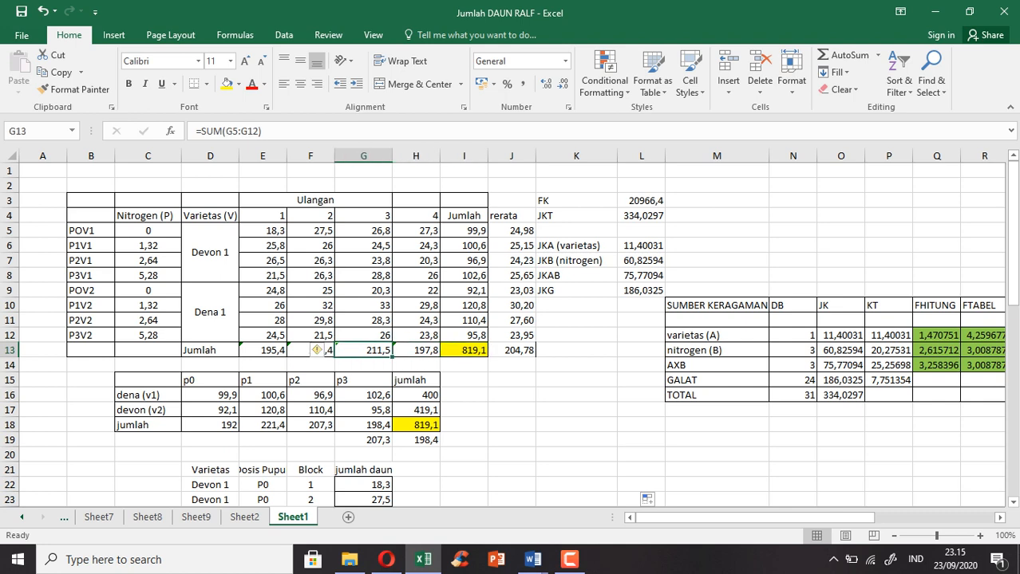
Examine the two-way variety by dose table in C15:H19 and the data lists below it
click(148, 379)
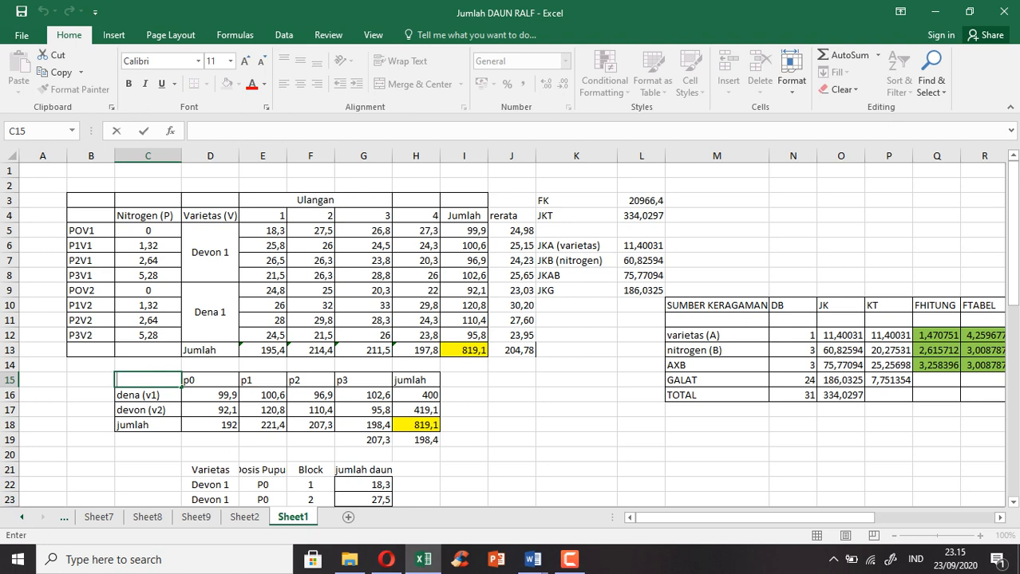
click(463, 380)
drag(148, 380, 428, 425)
click(416, 425)
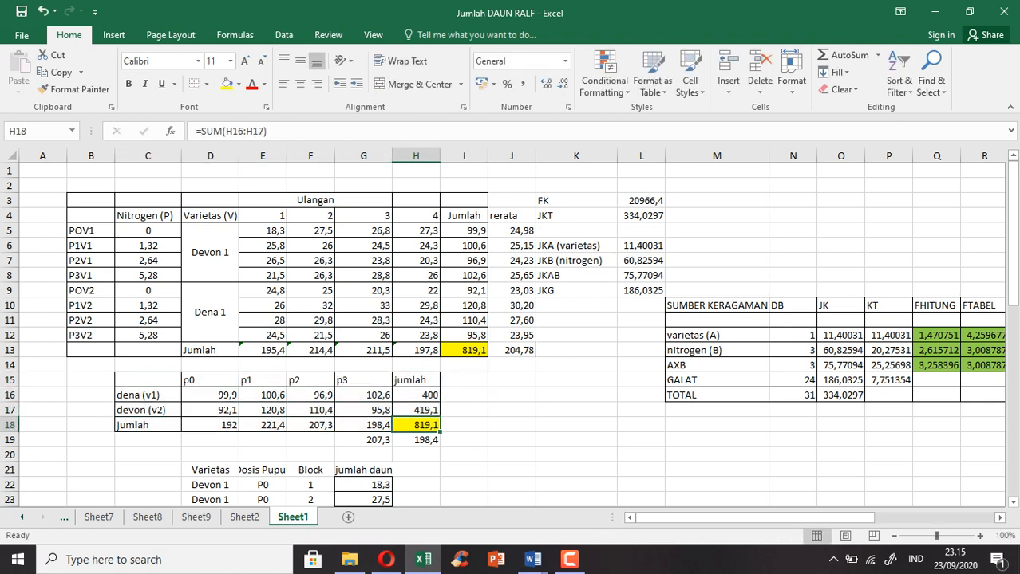
drag(147, 379, 415, 439)
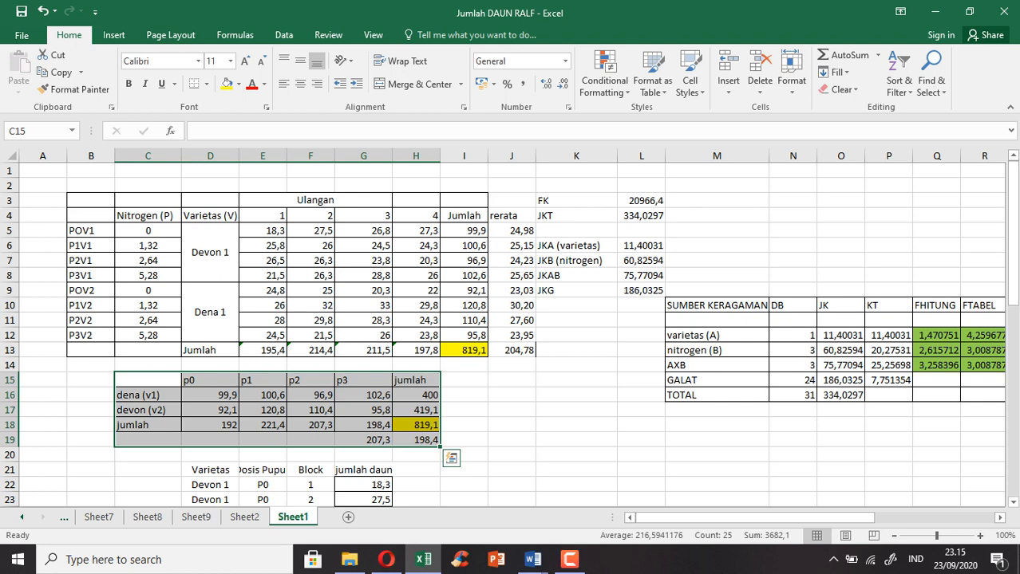
scroll(510, 328, down, 5)
click(576, 335)
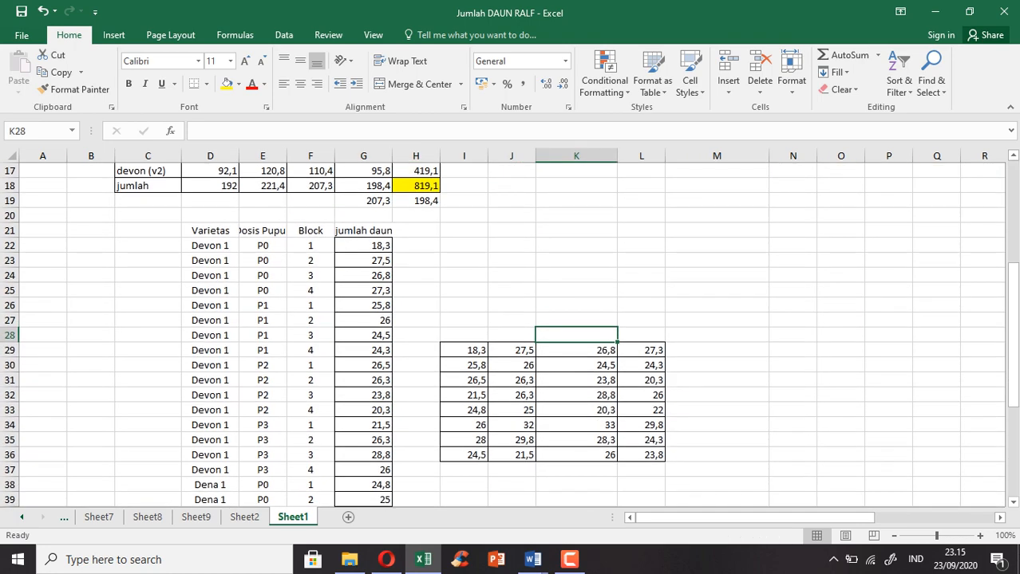
drag(1012, 335, 1012, 231)
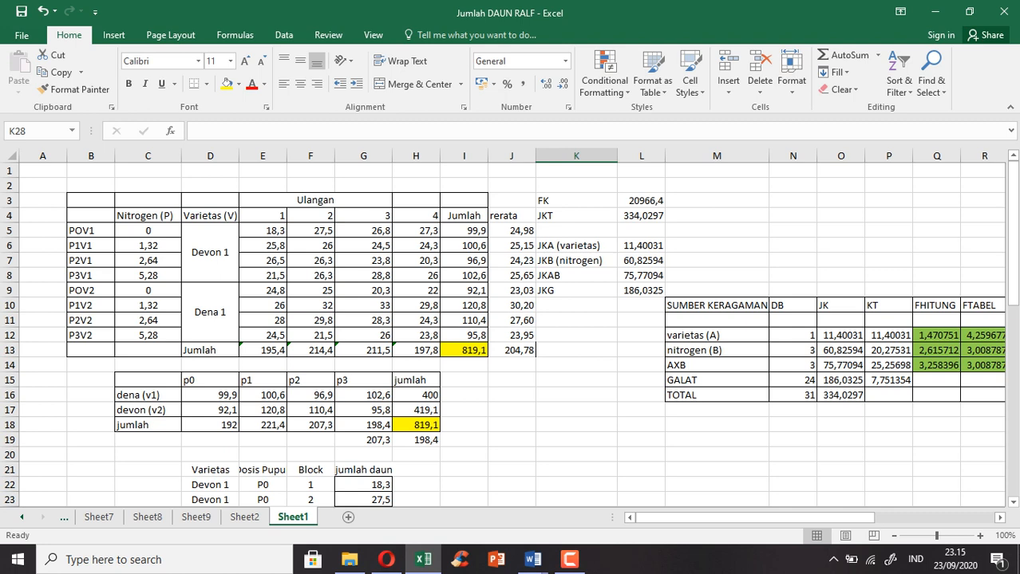
Inspect the FK correction factor formula in cell L3
double_click(645, 200)
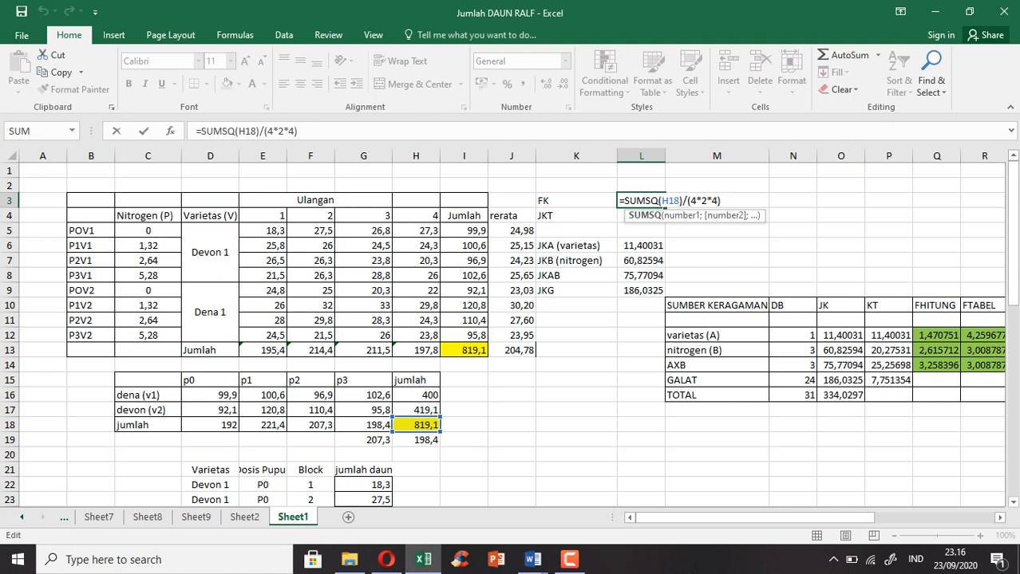
key(Return)
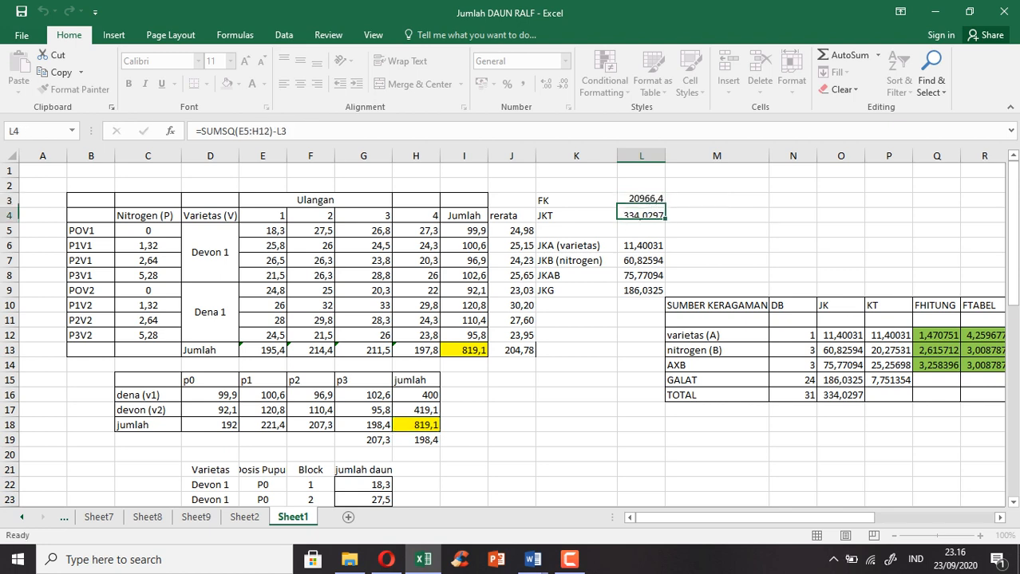
Calculate the correction factor an alternative way in cell L2 with the formula =I13^2/(4*2*4)
click(641, 185)
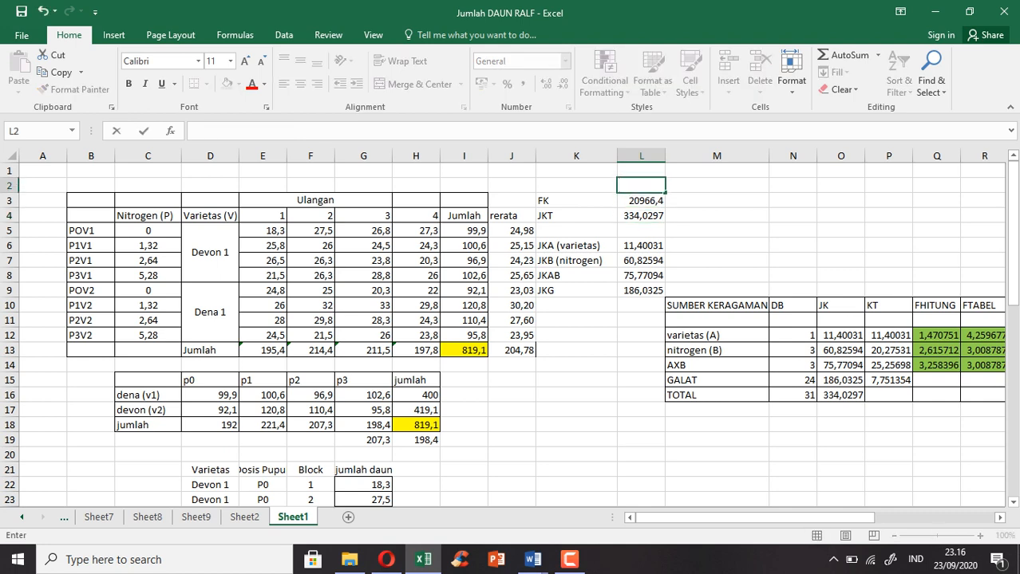
text(=)
click(464, 350)
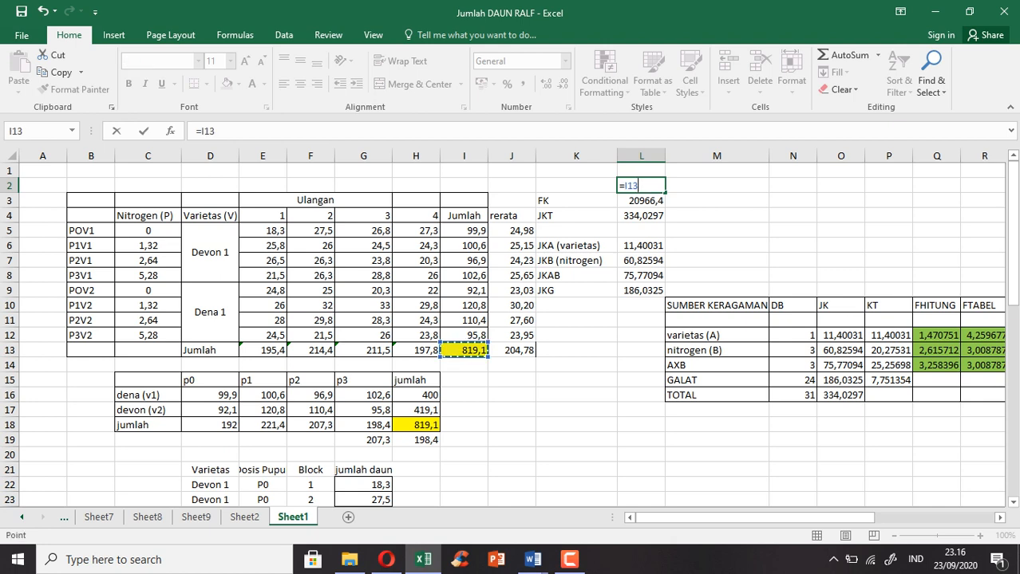
text(^2/(4)
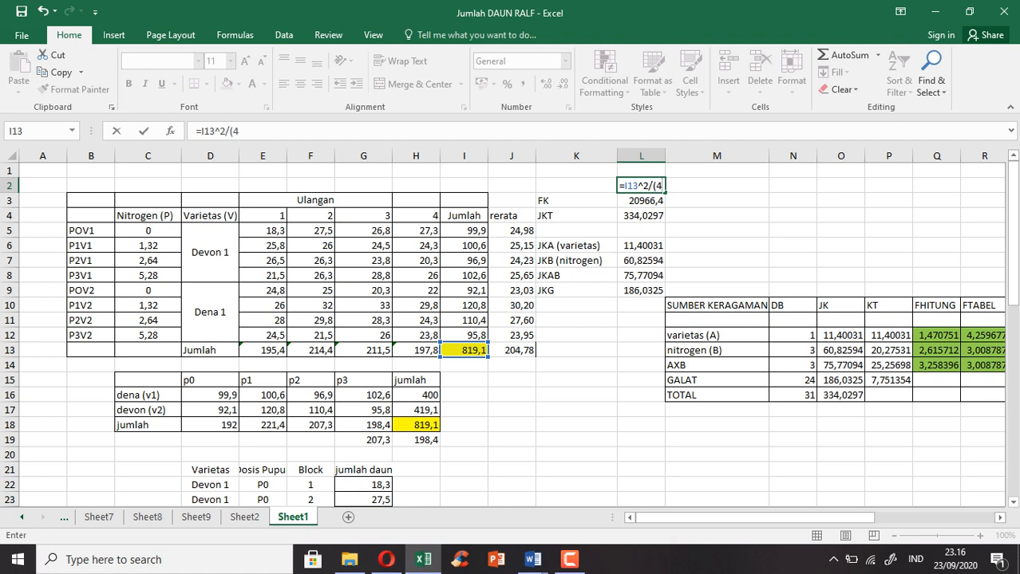
text(*2)
text(*)
text(4)
key(BackSpace)
text(4))
key(Return)
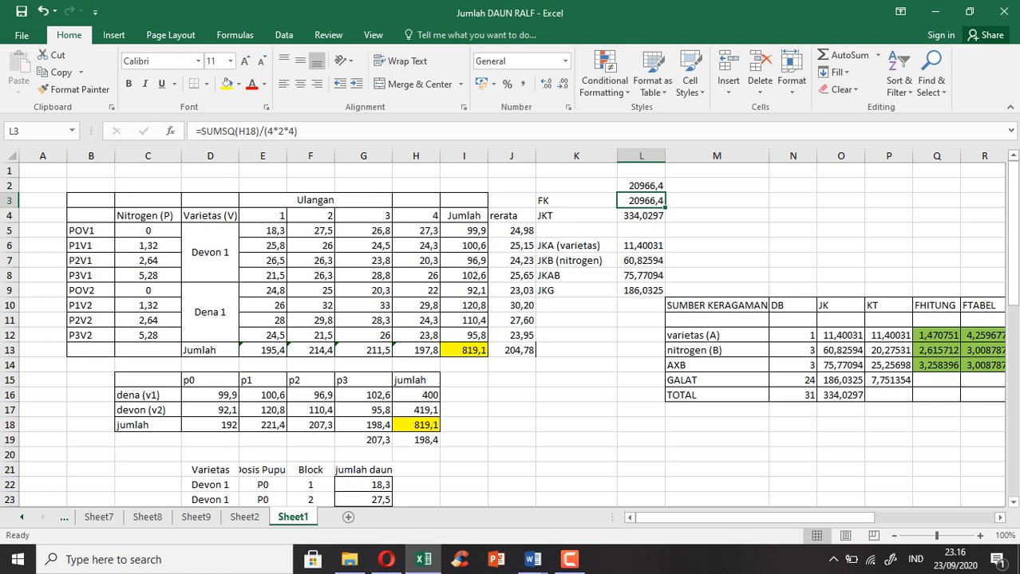
Clear the alternative correction factor formula from cell L2
double_click(627, 185)
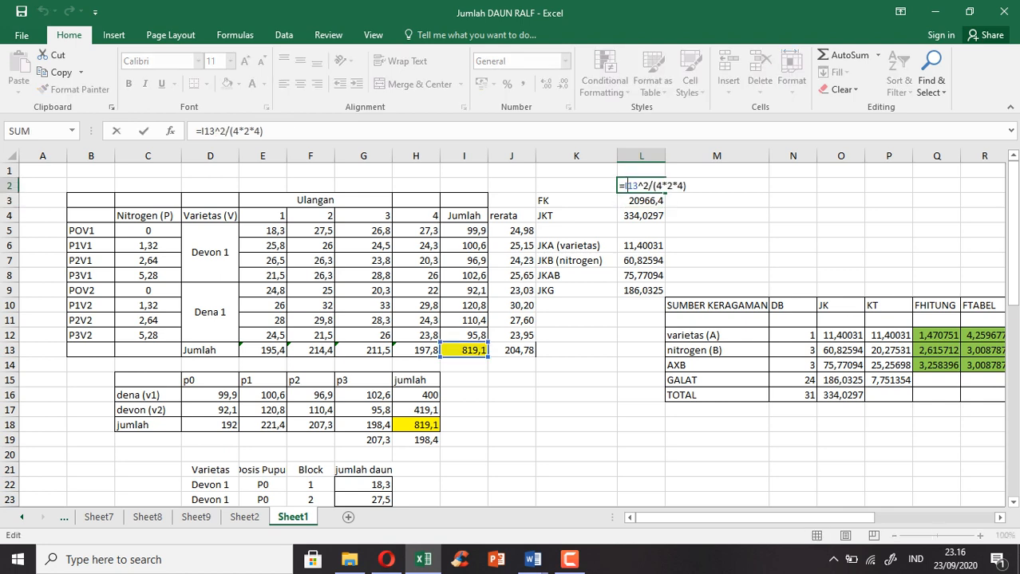
double_click(630, 186)
key(shift+End)
key(BackSpace)
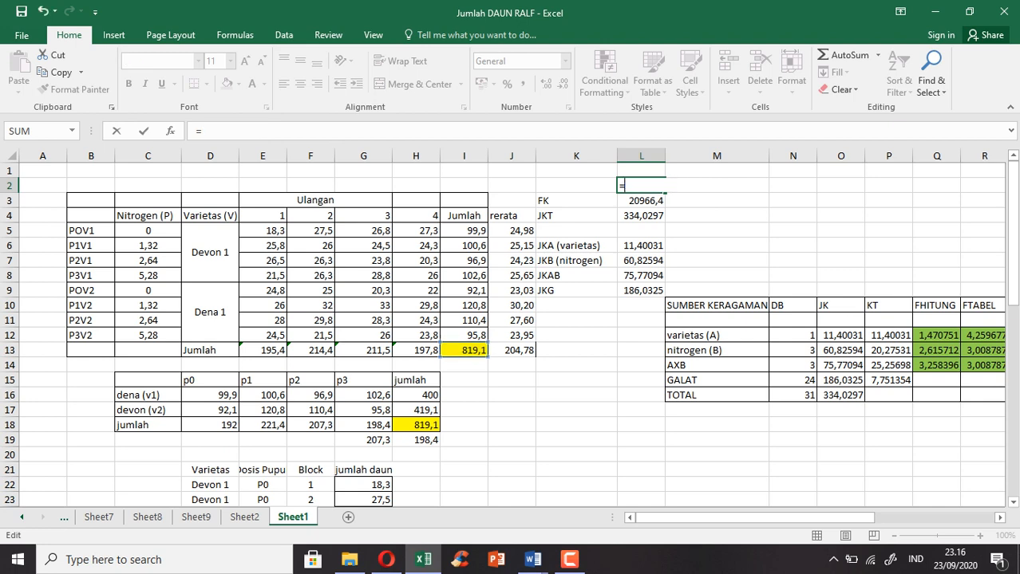
key(BackSpace)
key(Return)
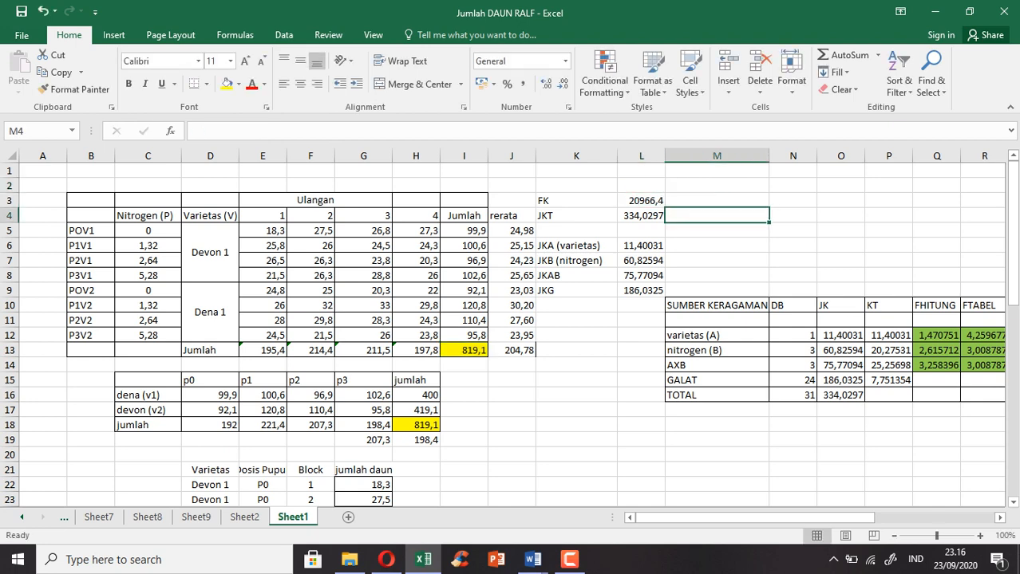
Inspect the JKT total sum of squares formula in L4 and the JKA variety formula in L6
double_click(650, 215)
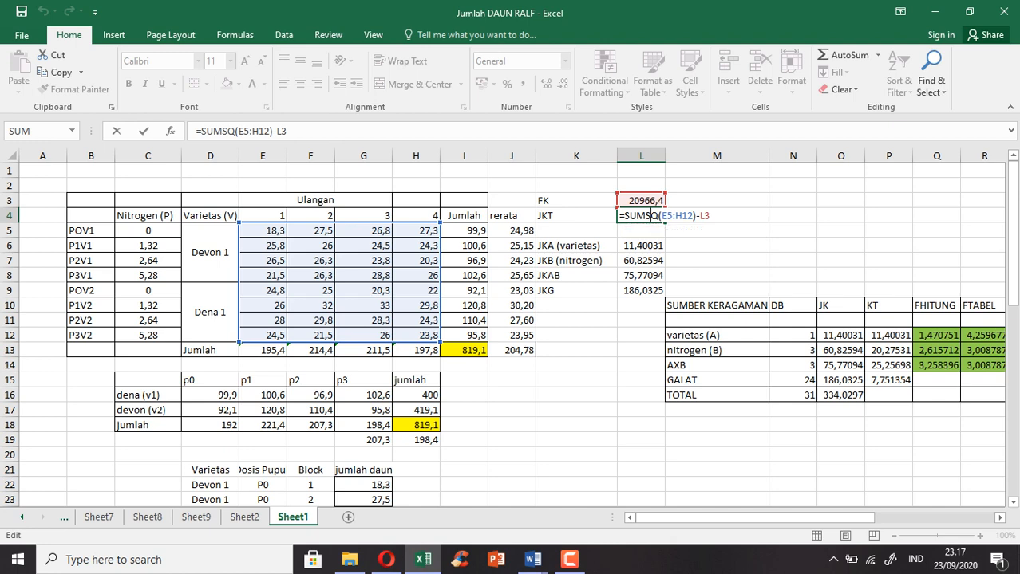
key(Return)
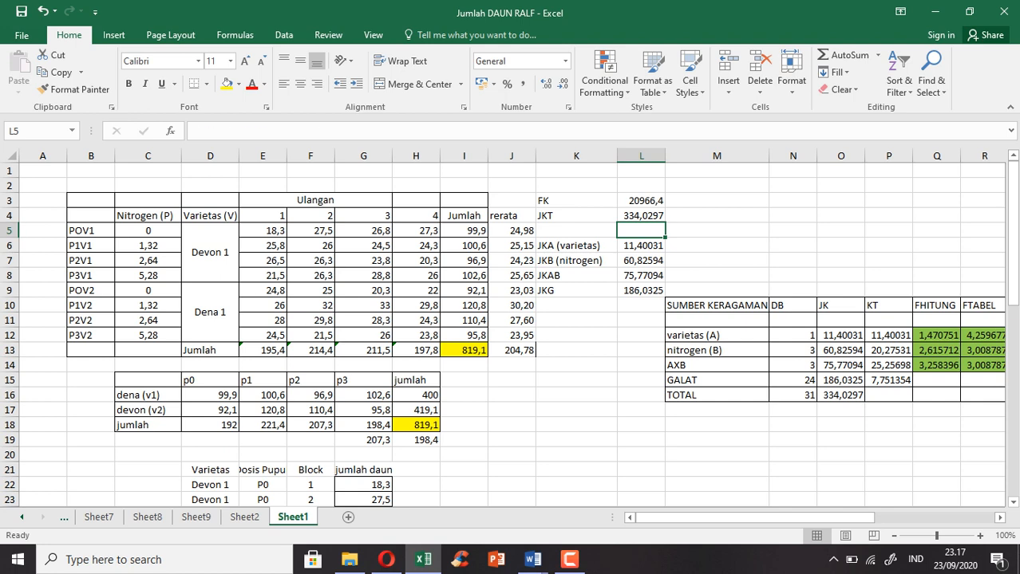
click(640, 245)
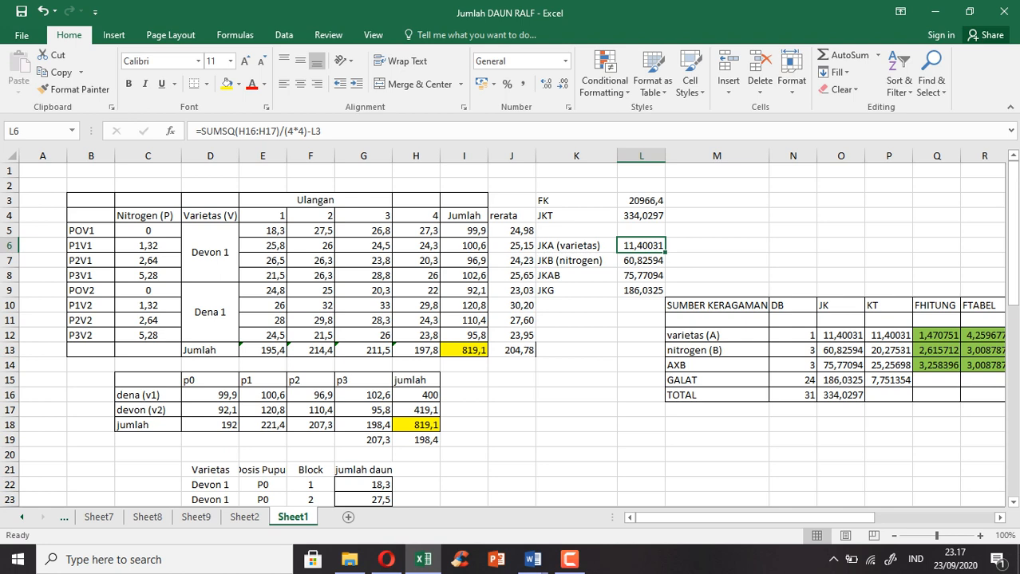
key(F2)
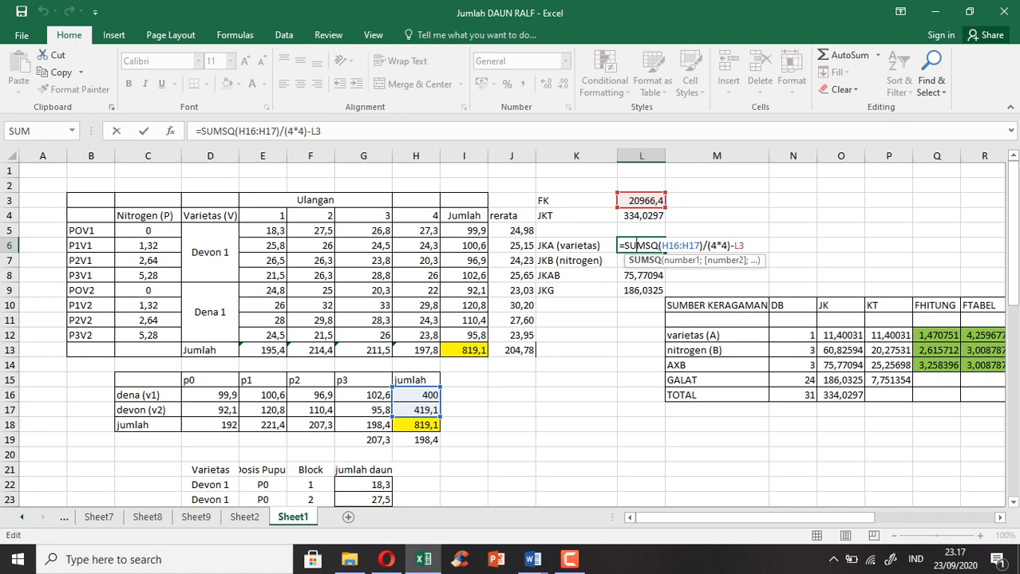
key(Return)
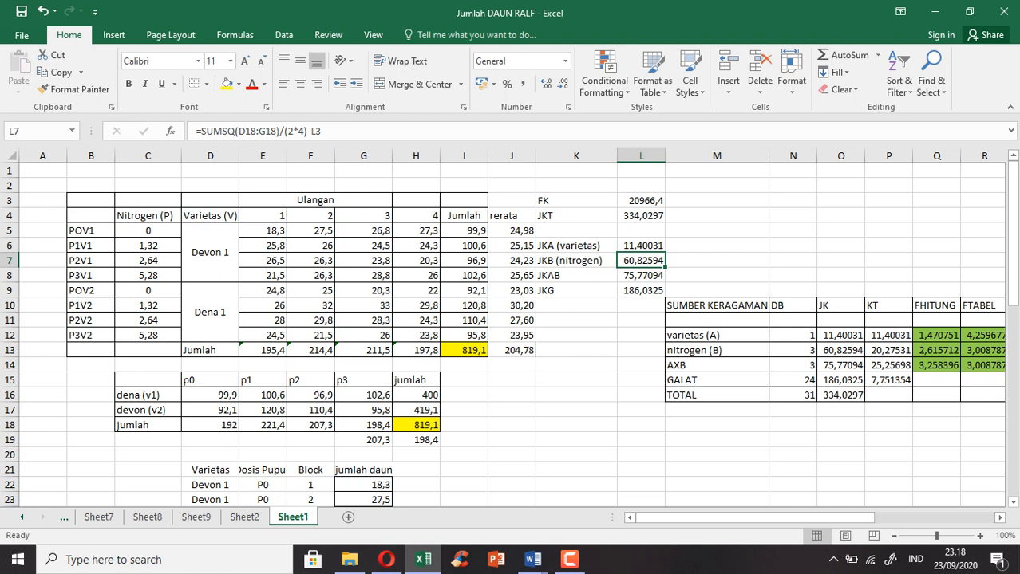
Inspect the JKB nitrogen, JKAB interaction and JKG error sum of squares formulas in L7:L9
key(F2)
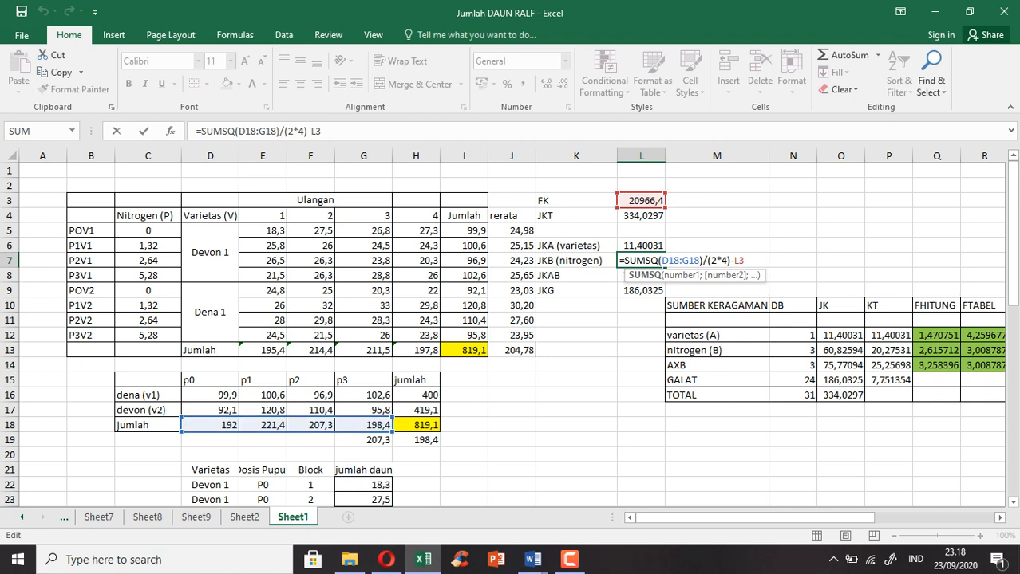
click(624, 261)
key(Return)
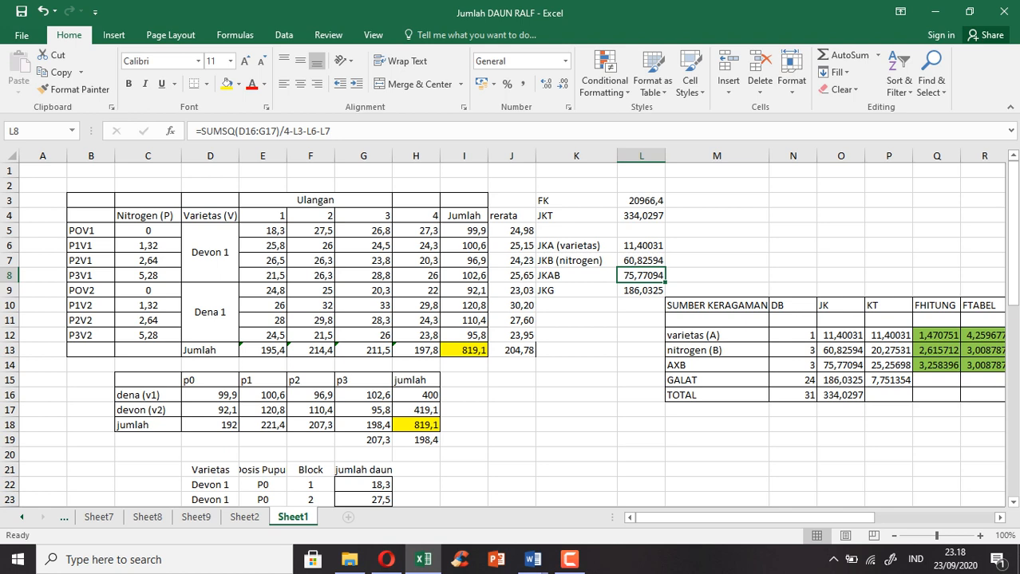
key(F2)
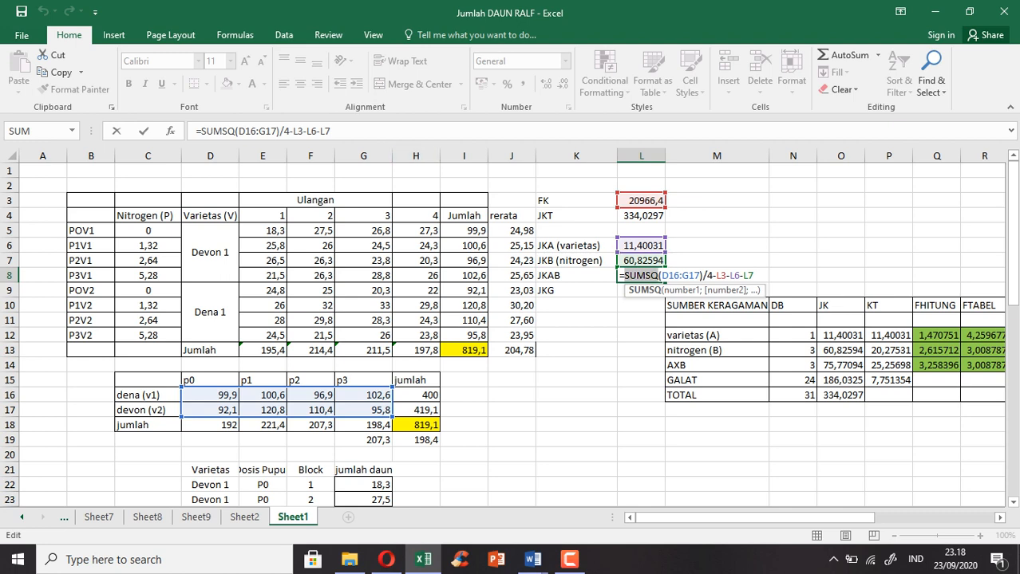
key(Return)
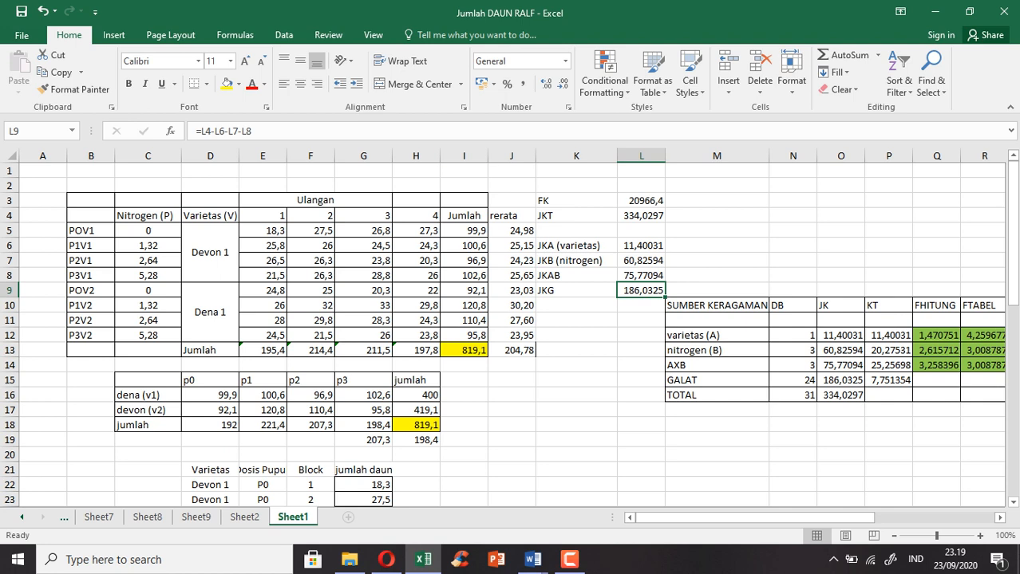
key(F2)
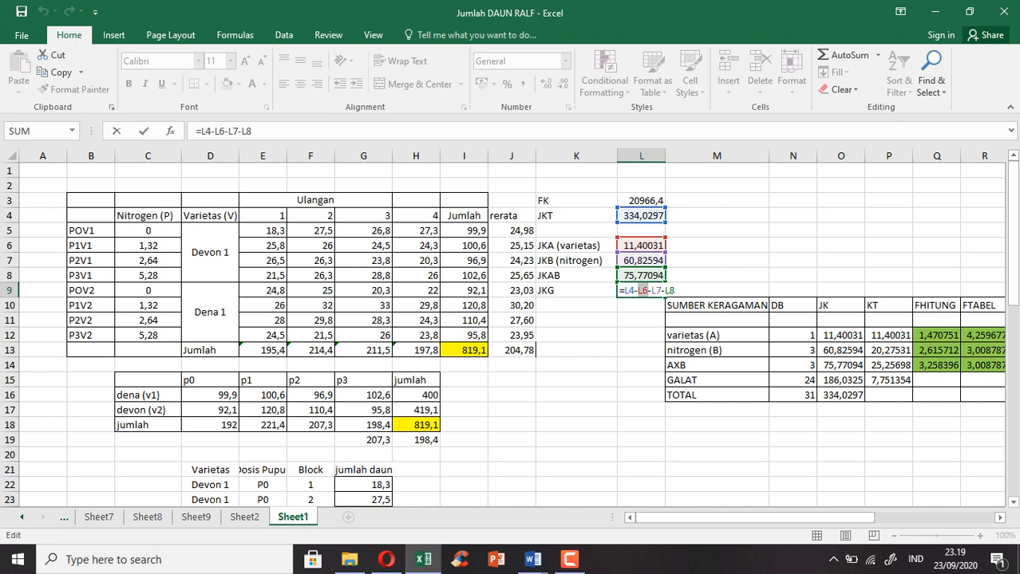
key(Return)
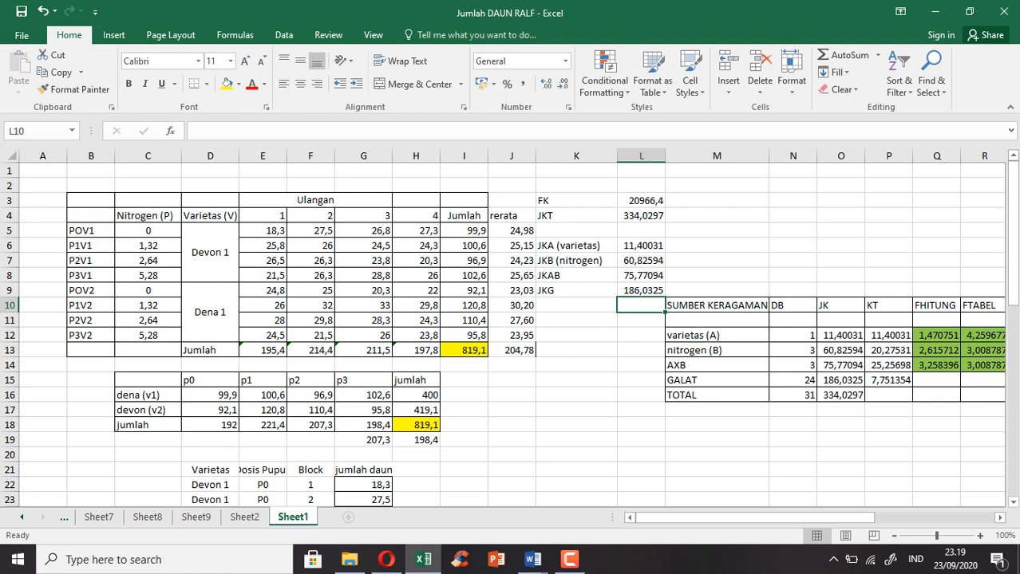
Review the JKA, JKB, JKAB and JKG formulas in L6:L9 once more
click(641, 245)
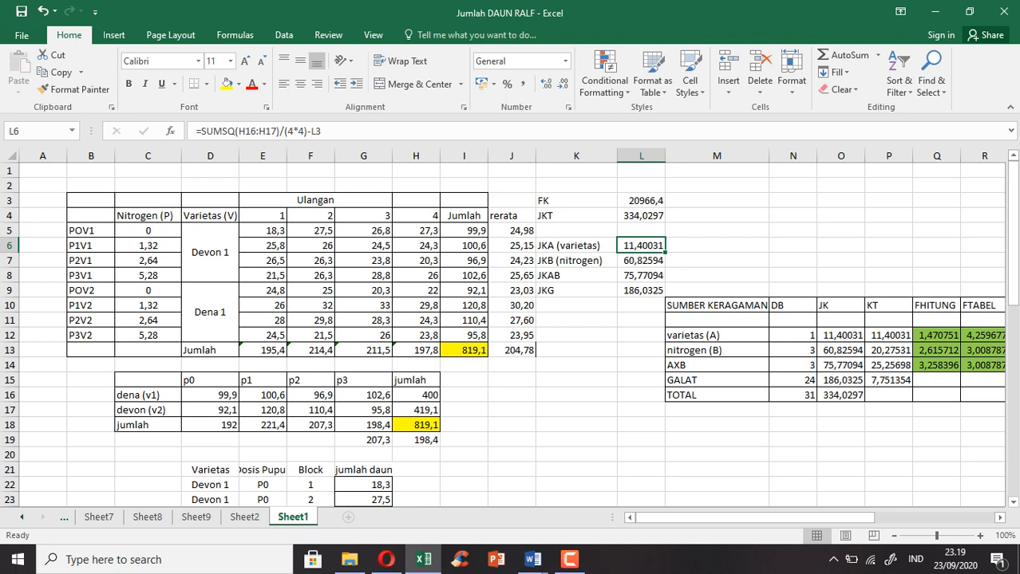
click(641, 260)
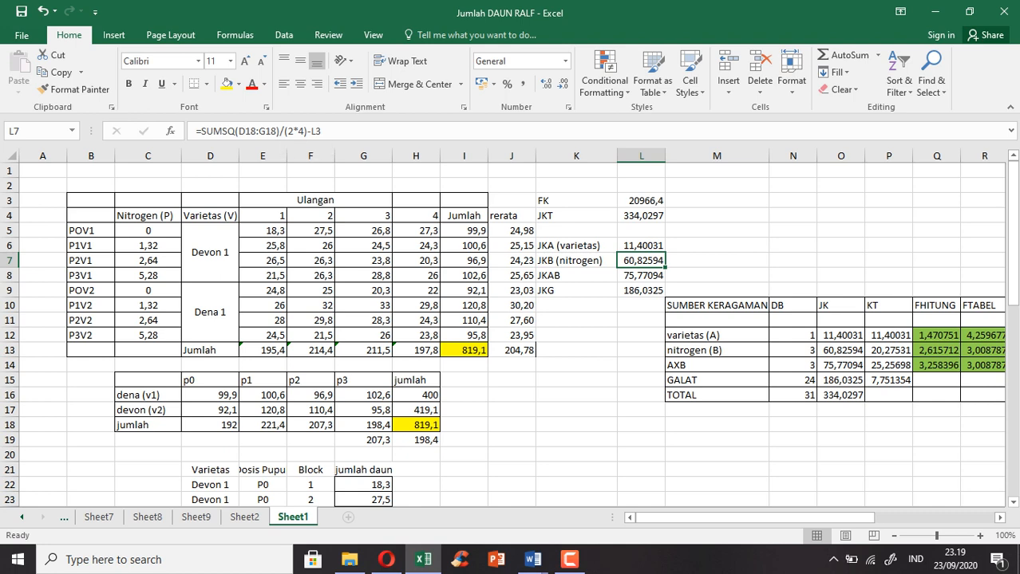
double_click(636, 275)
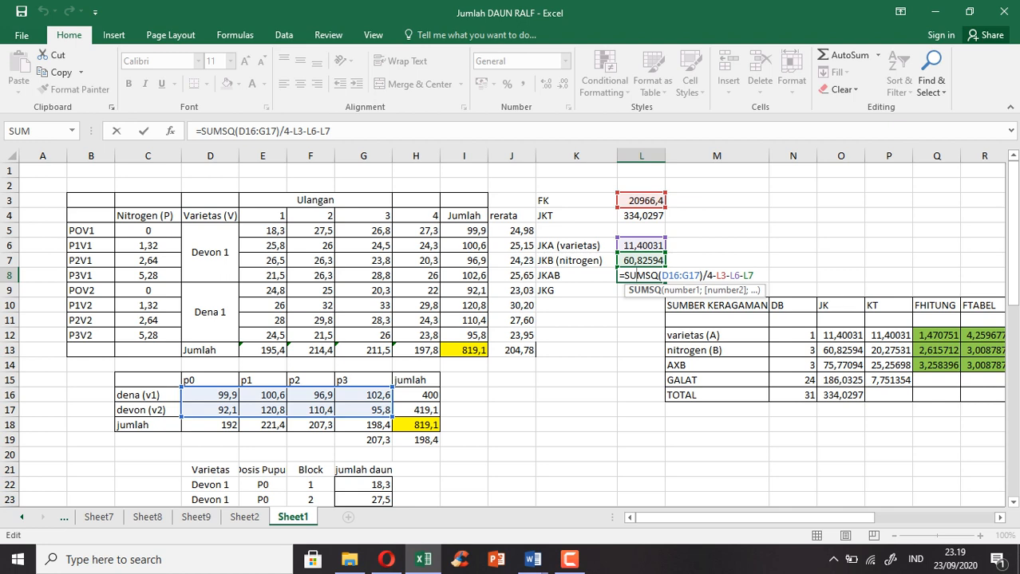
key(Return)
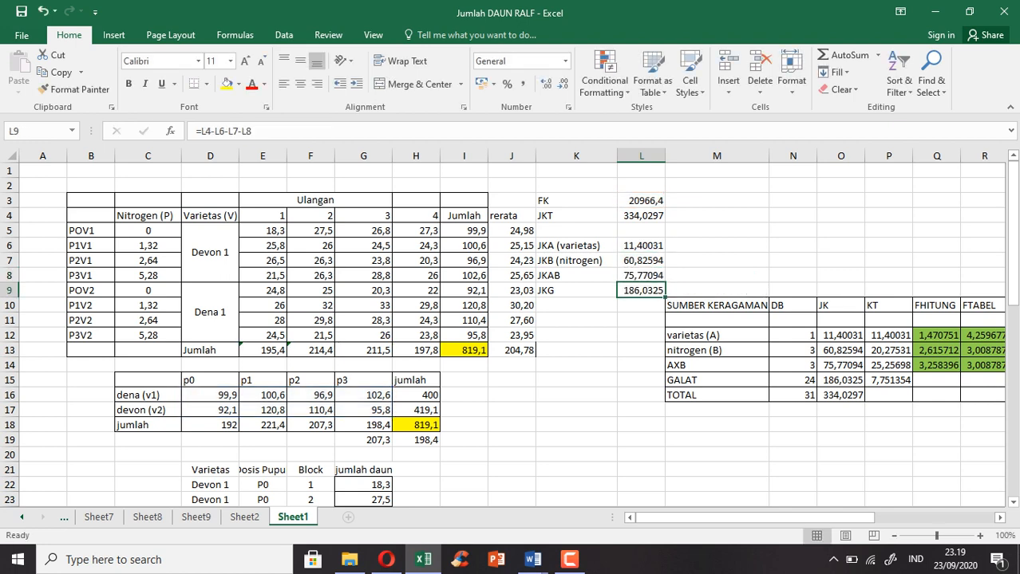
click(641, 275)
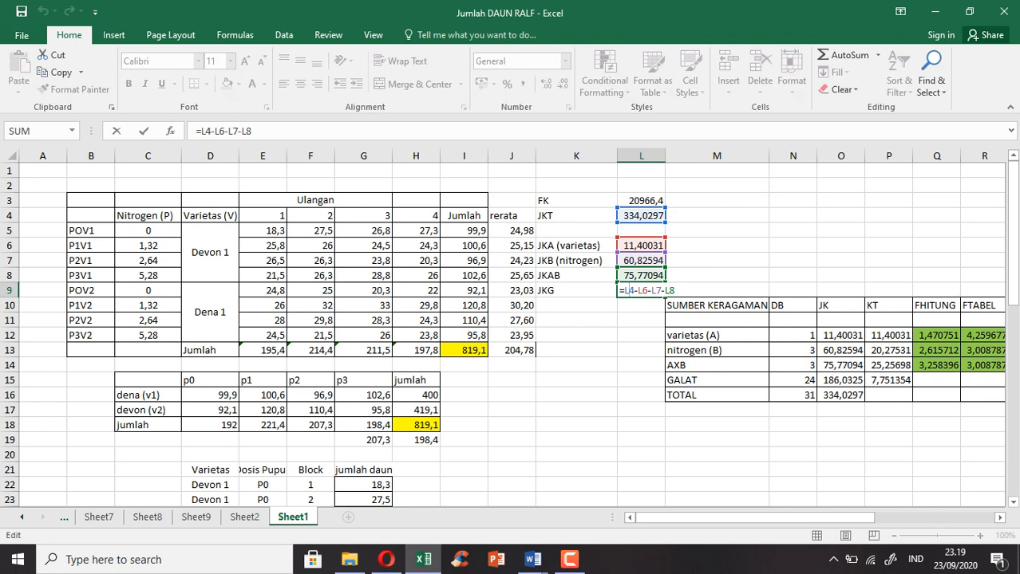
key(Return)
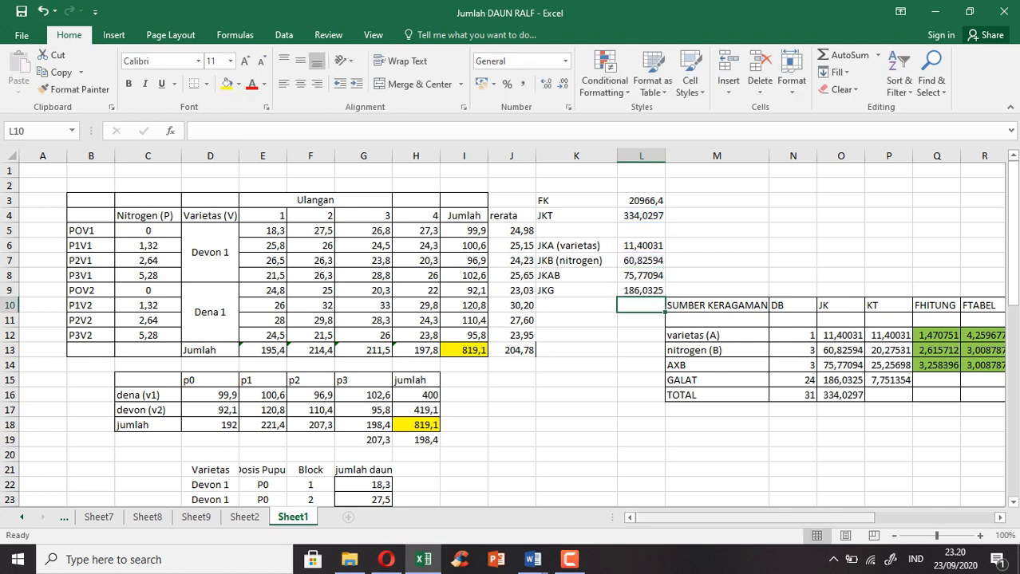
Examine the degrees of freedom formulas for varietas, nitrogen, AXB and GALAT in N12:N15 of the ANOVA table
scroll(511, 327, right, 3)
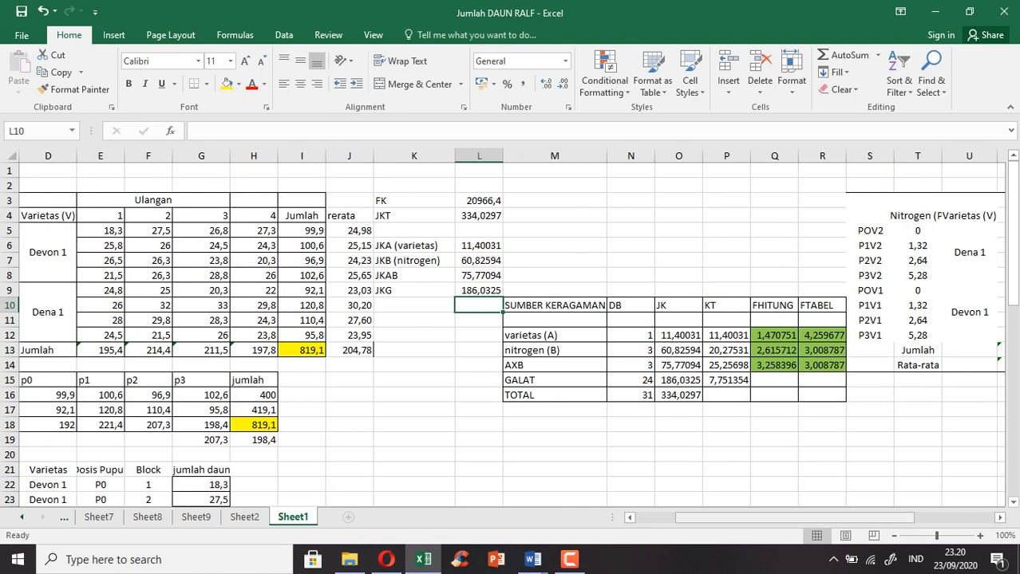
scroll(510, 327, right, 2)
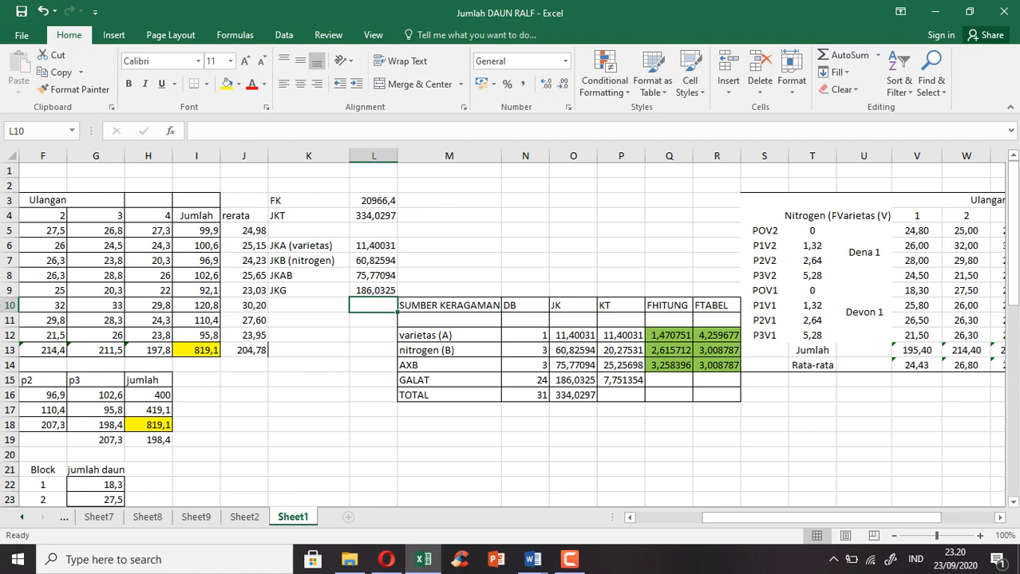
click(525, 335)
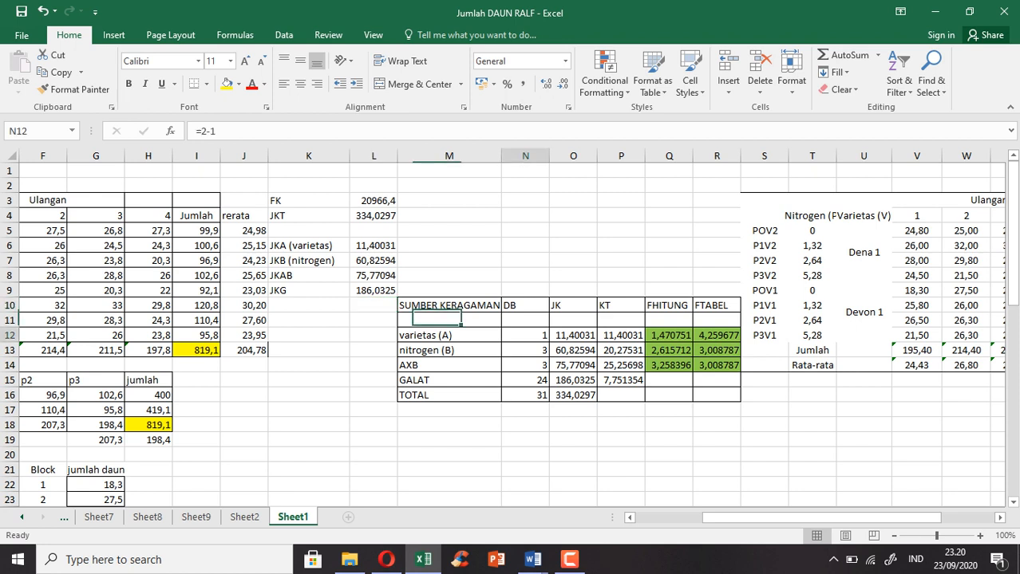
key(F2)
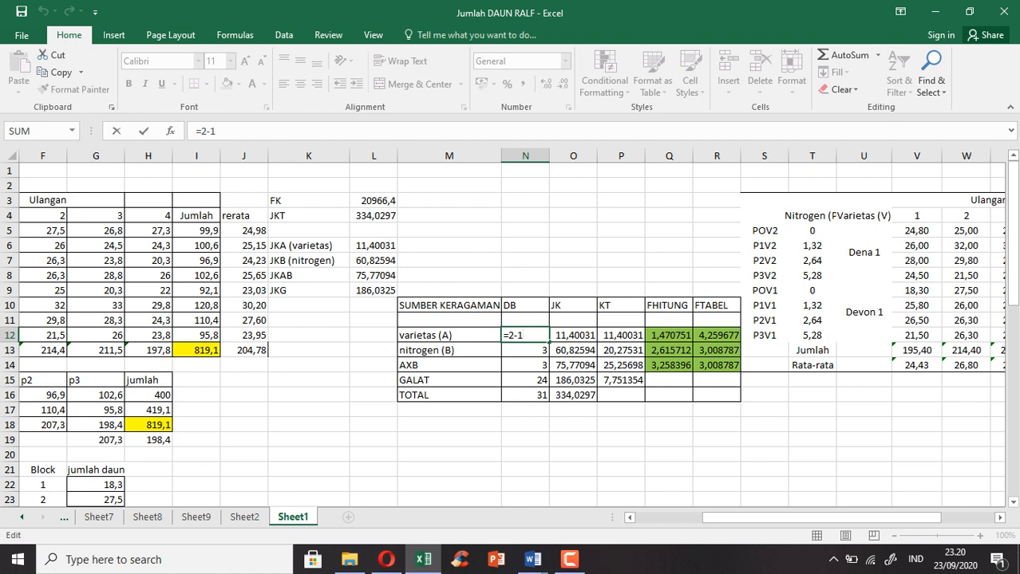
key(Return)
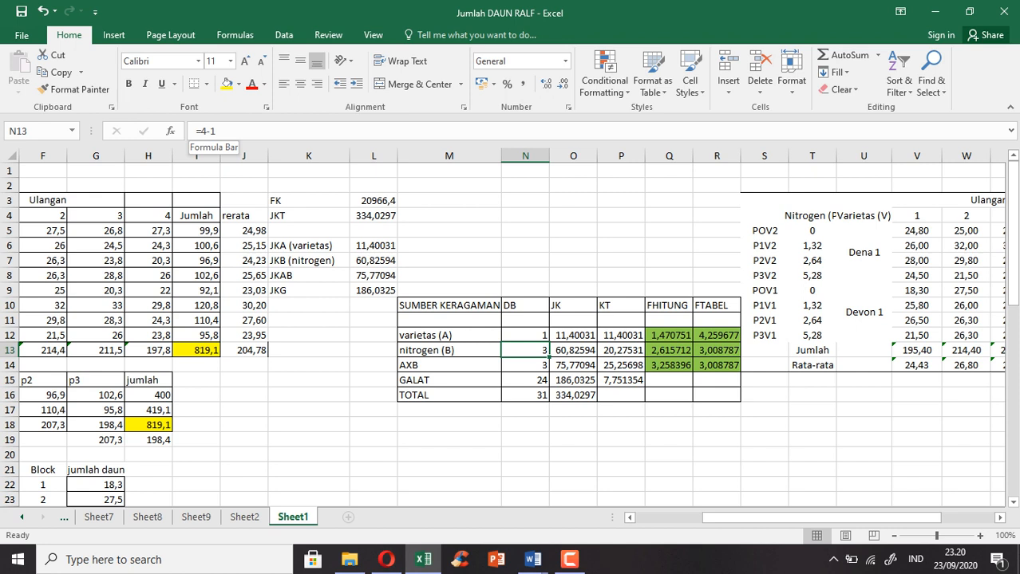
click(525, 365)
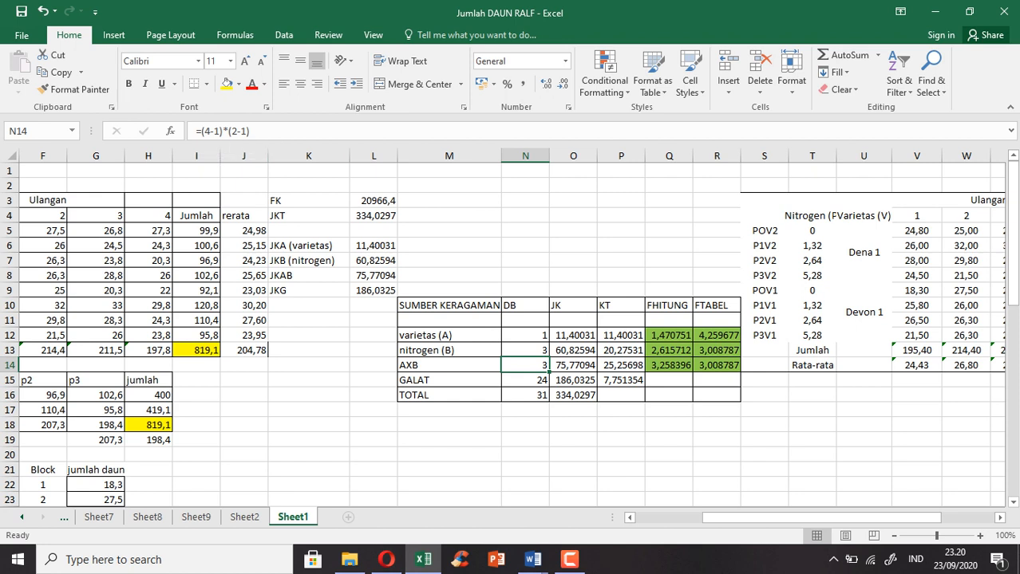
click(525, 380)
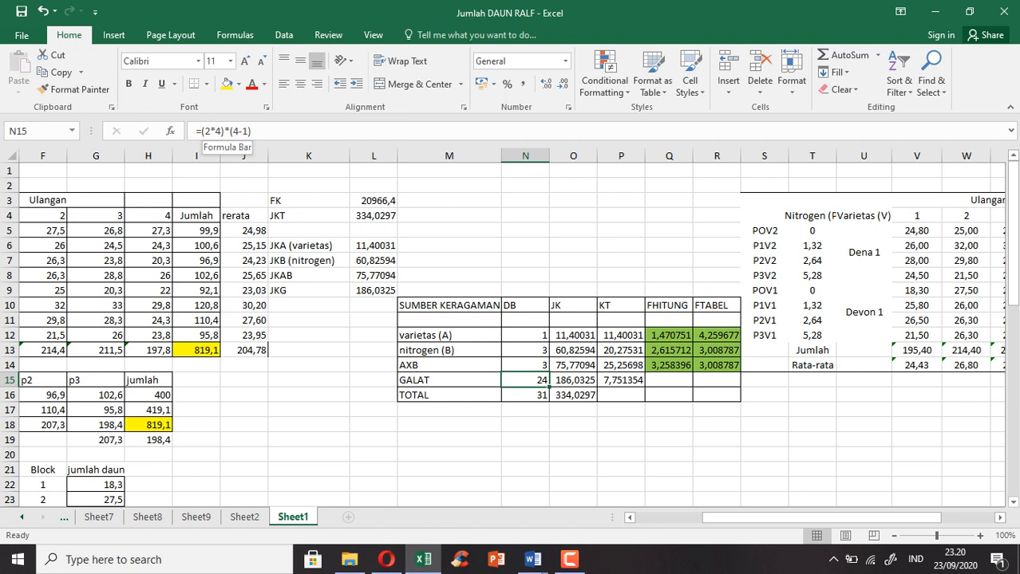
Re-enter the GALAT degrees of freedom formula in N15 as =(2*4)*(4-1)
click(221, 131)
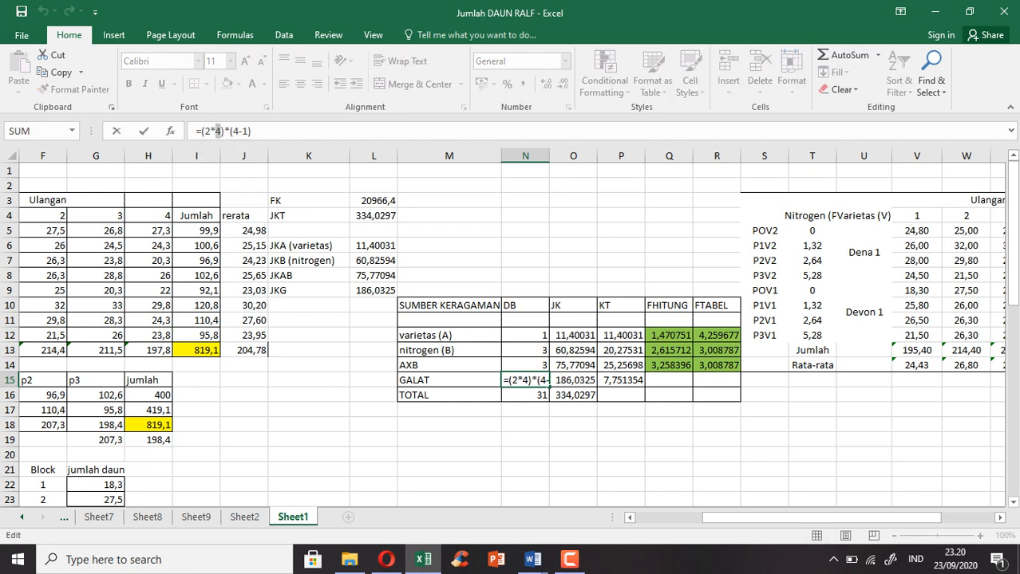
click(233, 131)
click(573, 425)
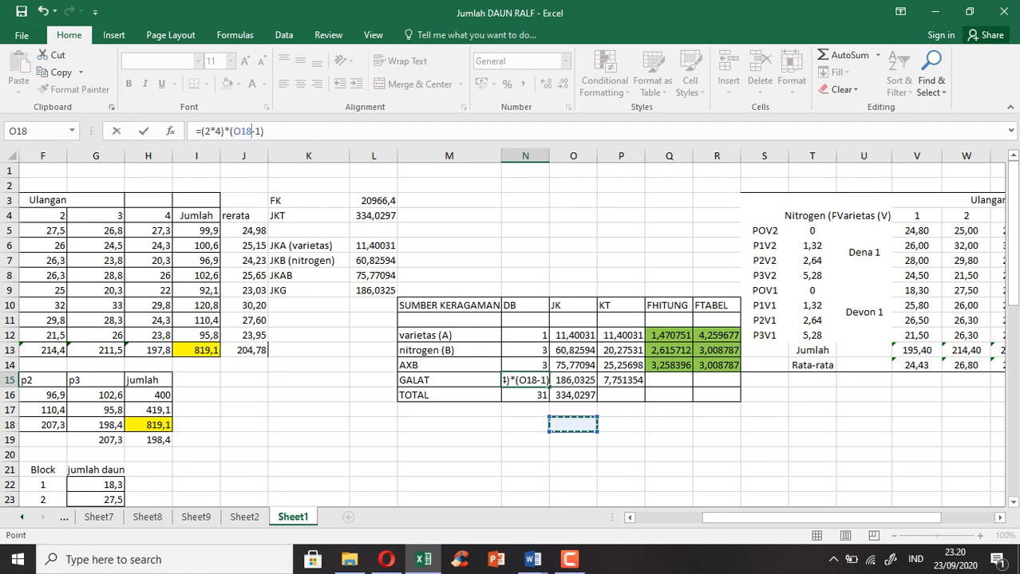
key(F2)
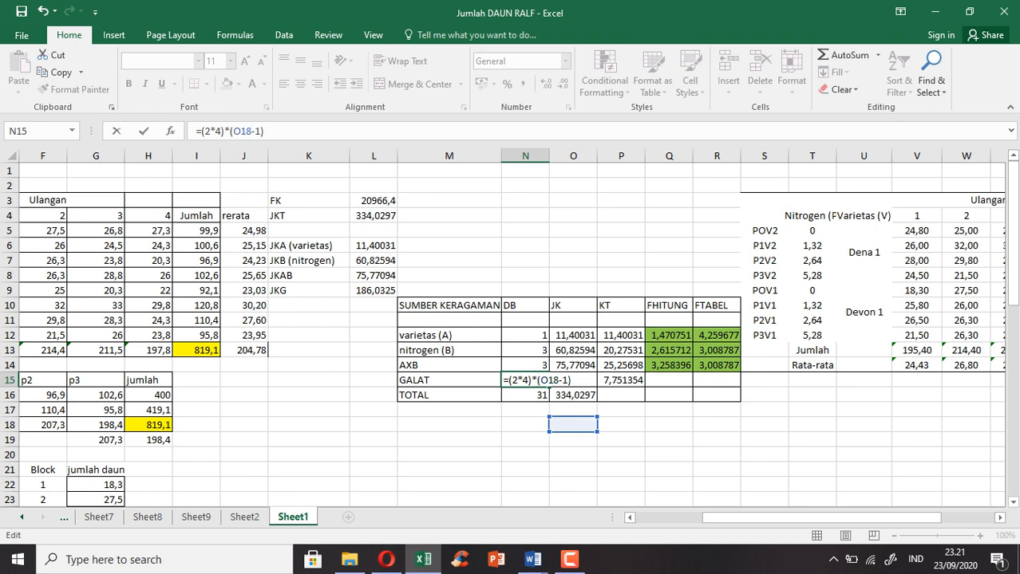
key(BackSpace)
key(BackSpace)
key(BackSpace)
key(BackSpace)
key(BackSpace)
key(BackSpace)
text(4-1))
key(Return)
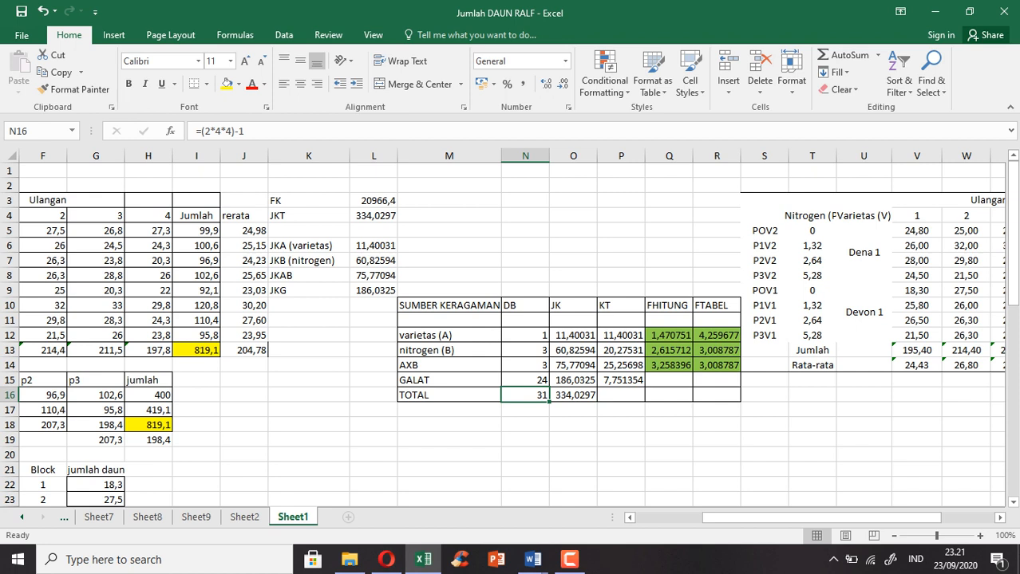
Inspect the JK column formulas in O12:O15 that reference the calculated sums of squares
click(573, 320)
key(Down)
text(=L6)
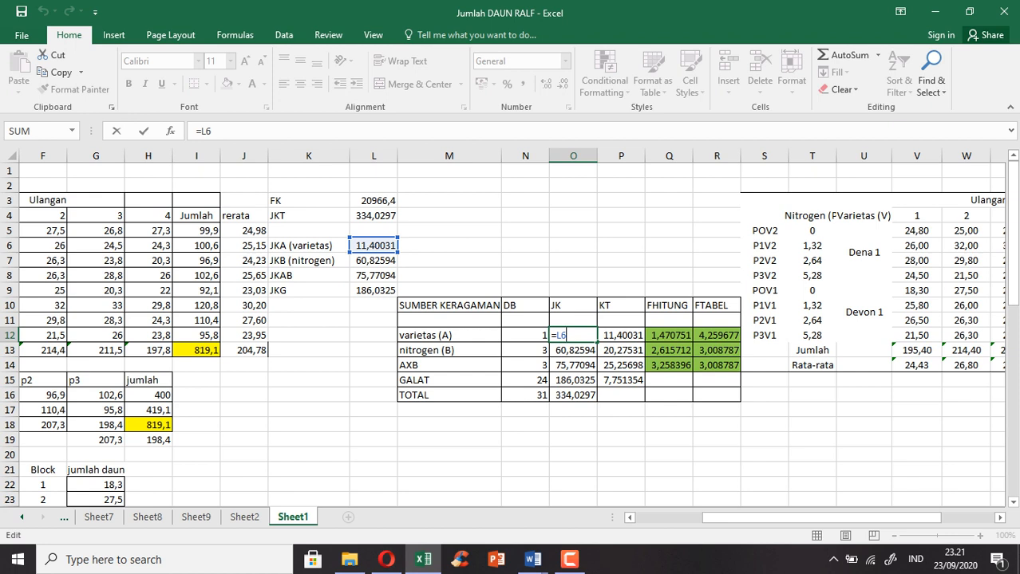
key(Return)
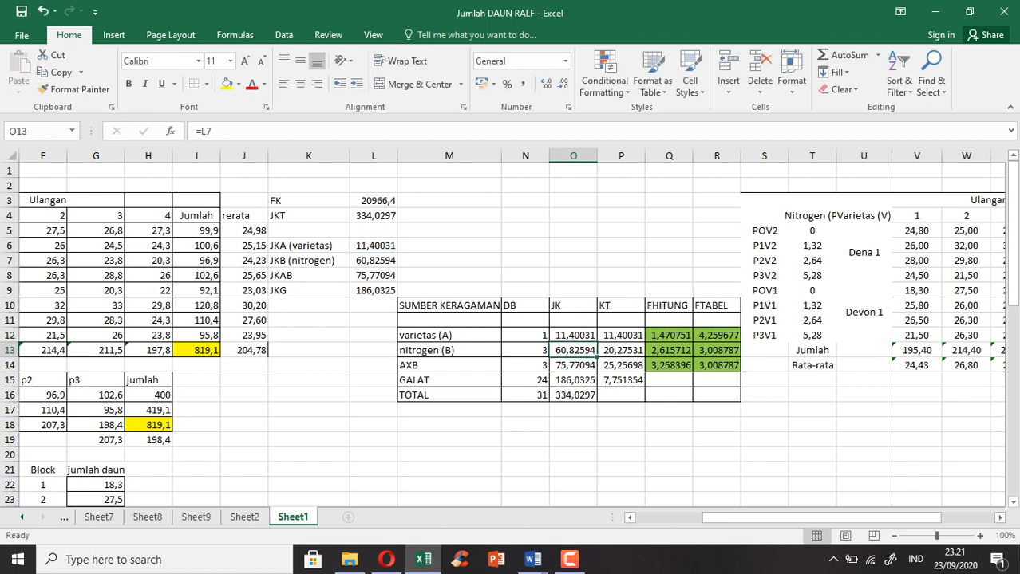
key(Down)
text(=L8)
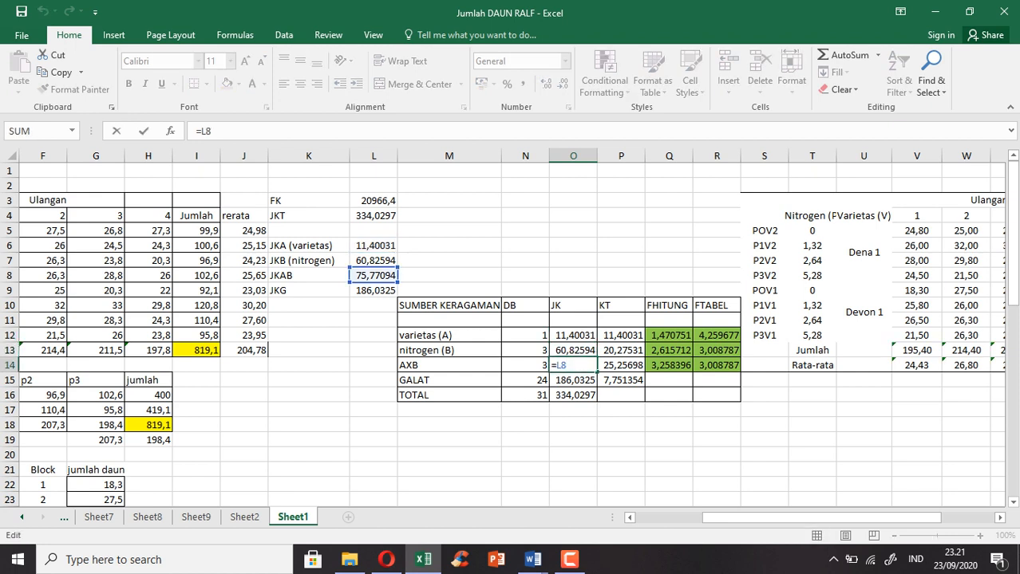
key(Return)
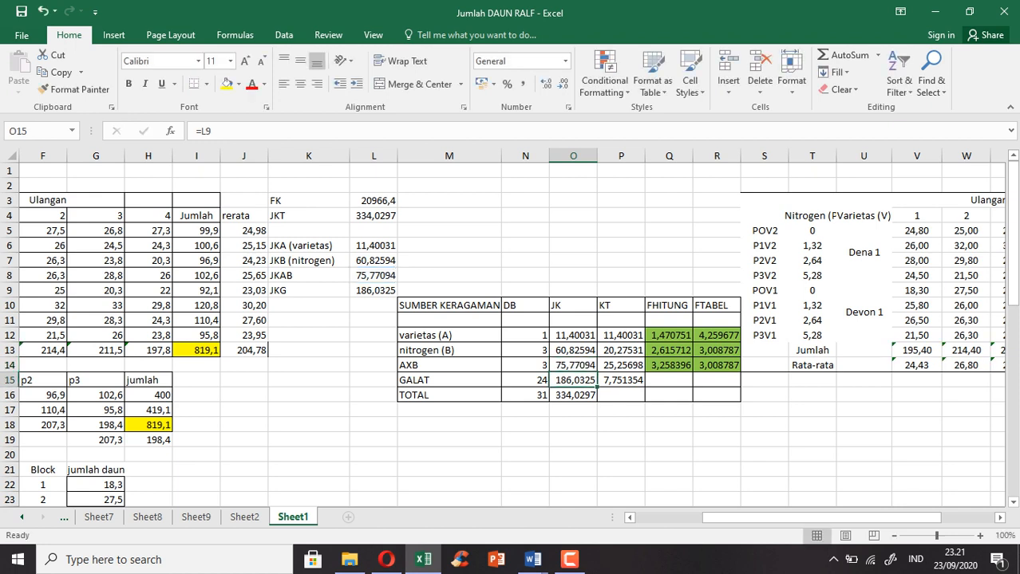
Inspect the KT mean square formulas for varietas and nitrogen in P12 and P13
click(620, 335)
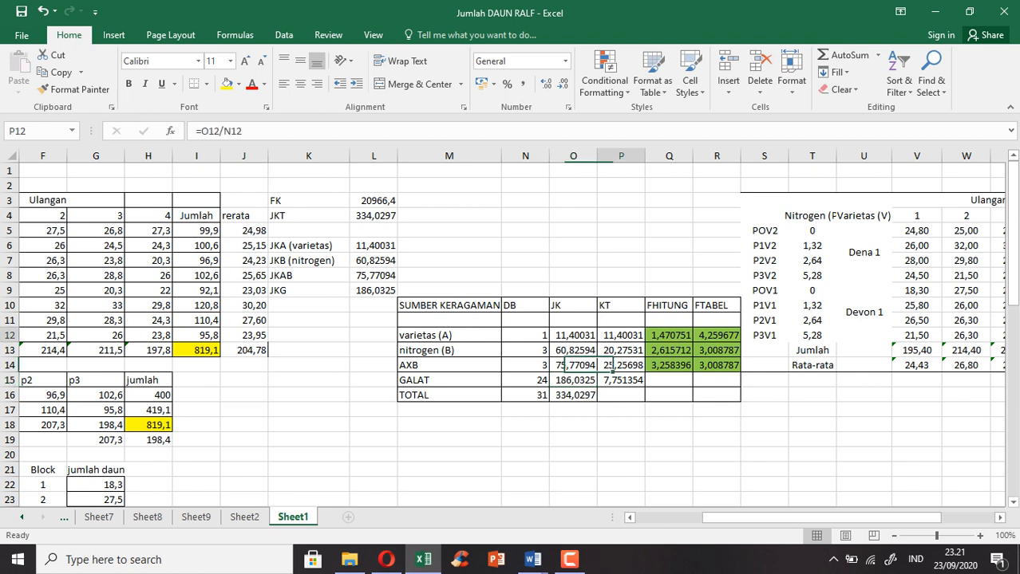
key(F2)
key(Return)
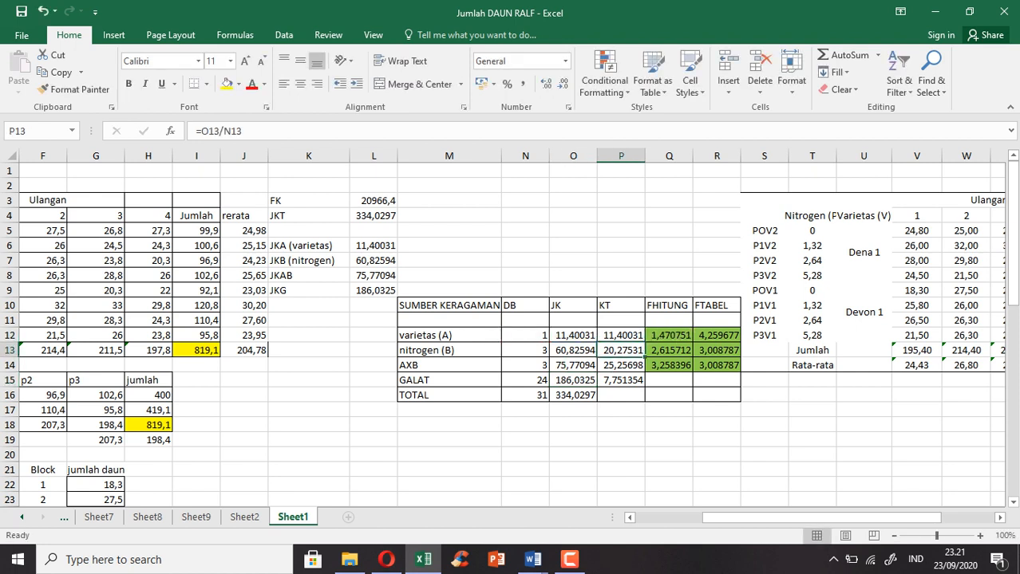
click(620, 336)
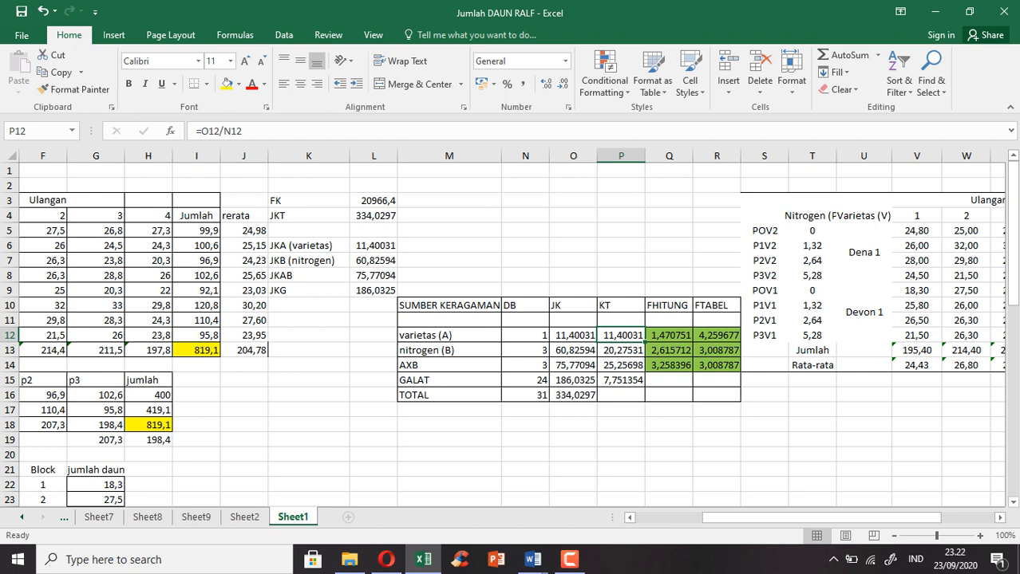
Inspect the KT mean square formulas for nitrogen, AXB and GALAT in P13:P15 of the ANOVA table
click(621, 351)
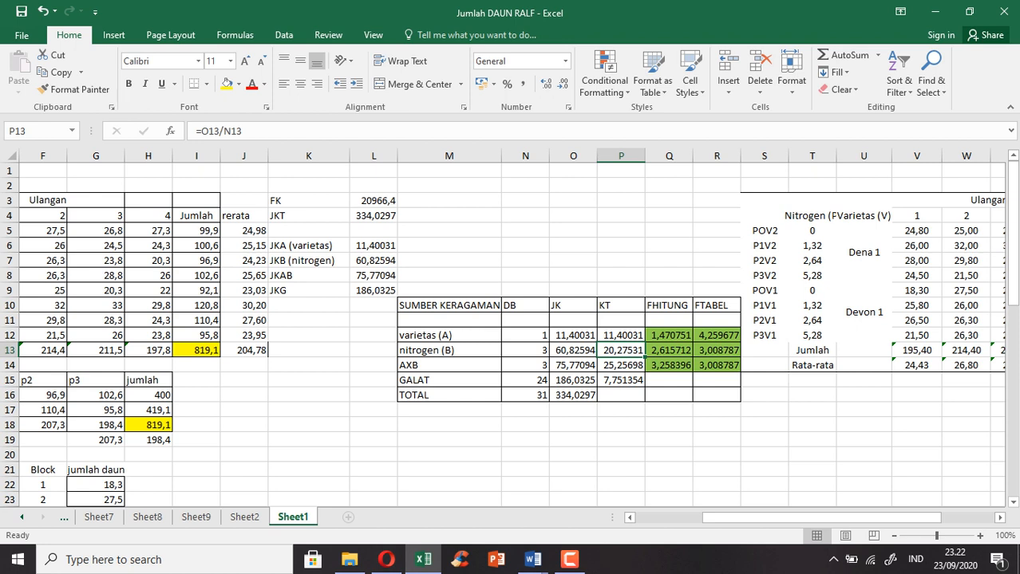
click(621, 365)
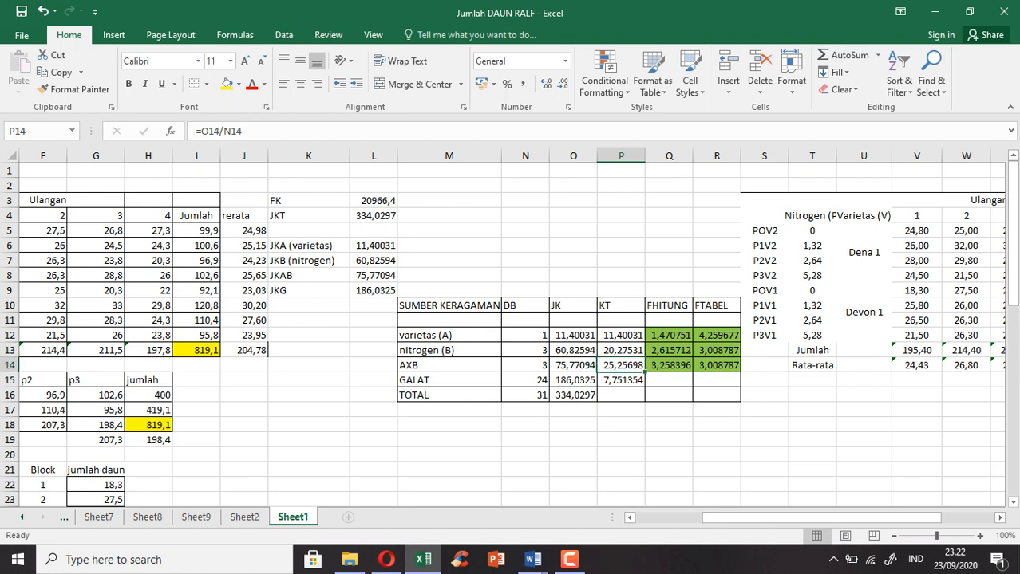
click(621, 380)
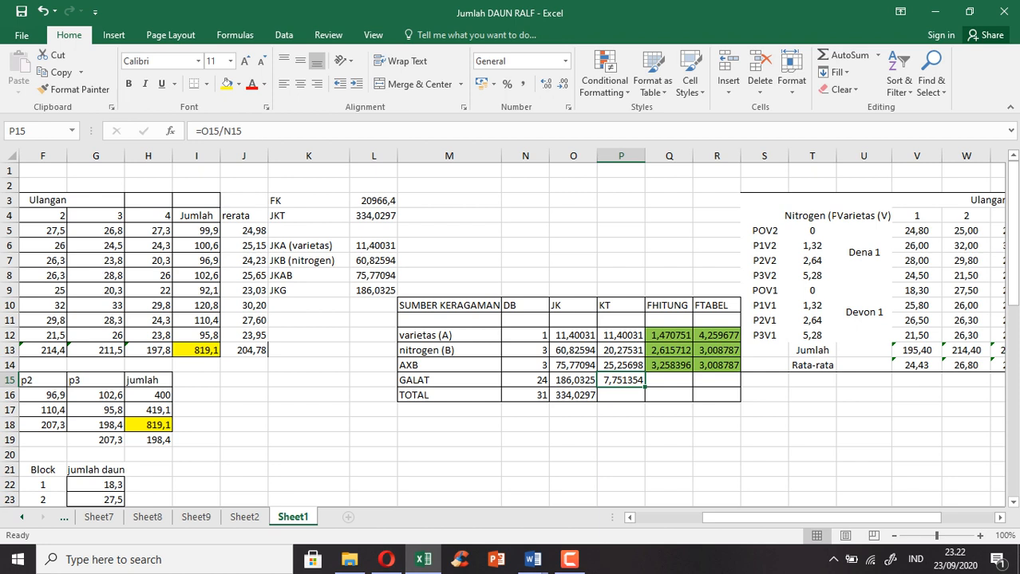
Examine the FHITUNG formulas in Q12:Q14, checking which cells the AXB formula references
key(Right)
key(Up)
key(Up)
key(Up)
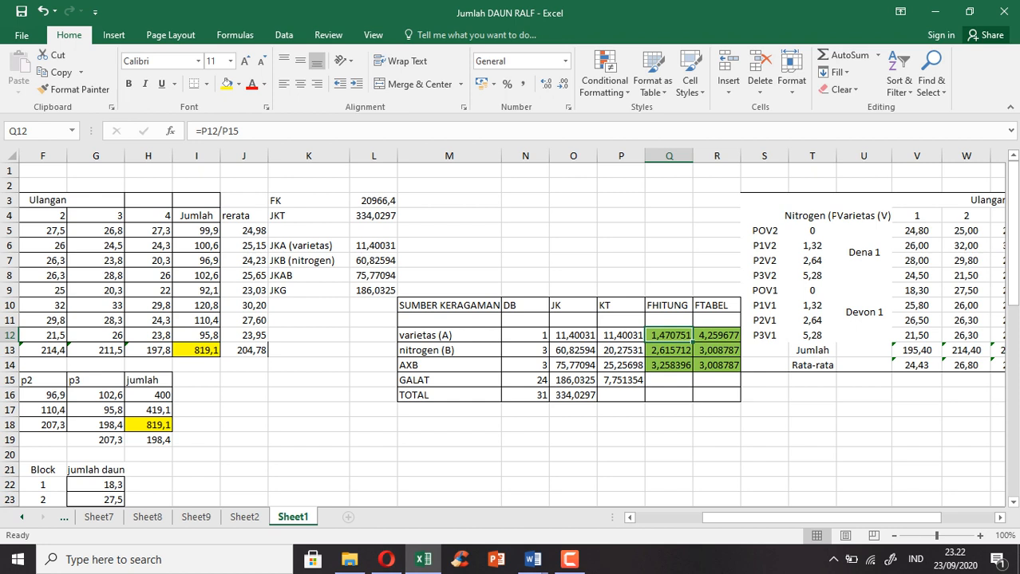
click(669, 351)
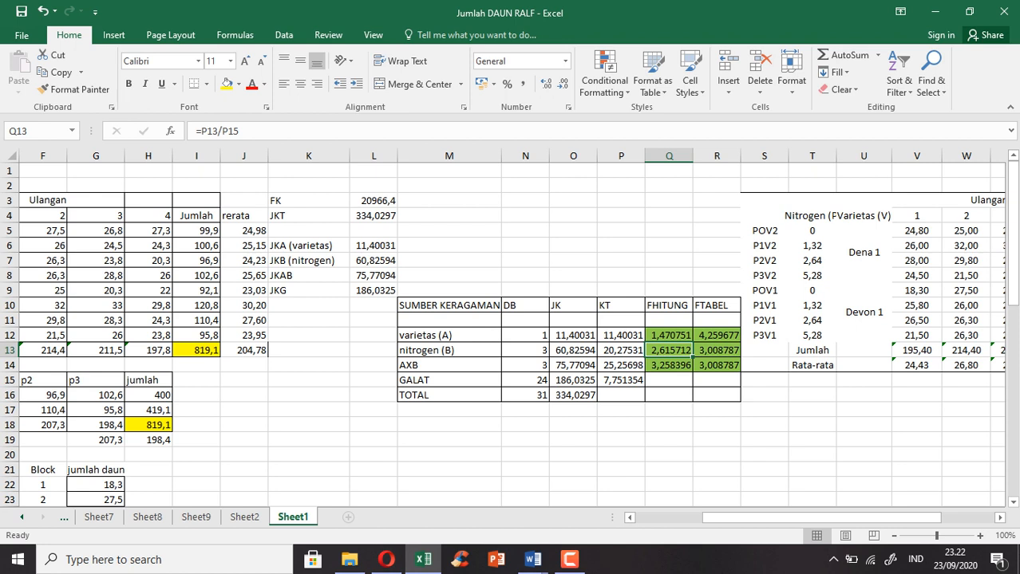
key(Down)
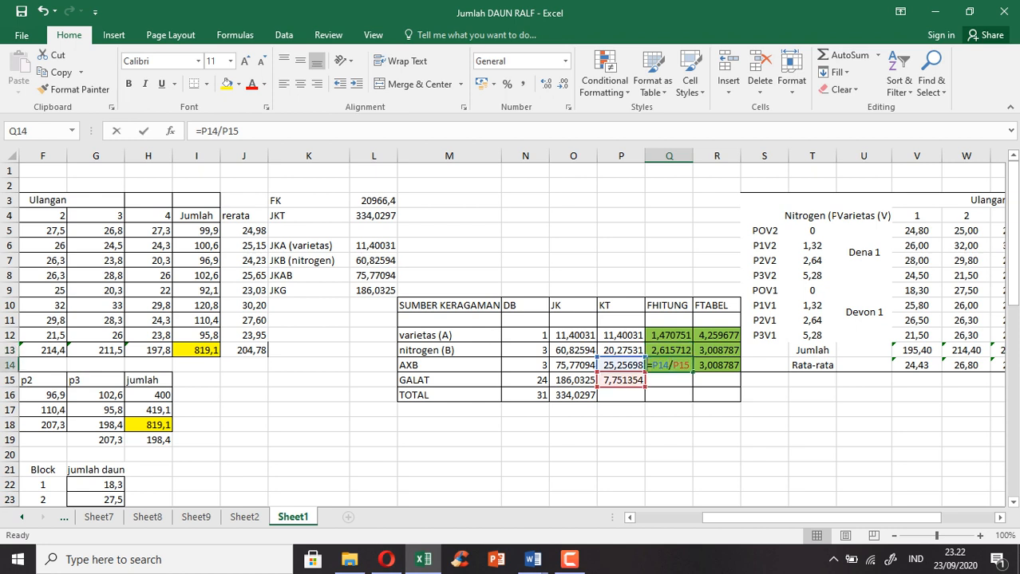
key(F2)
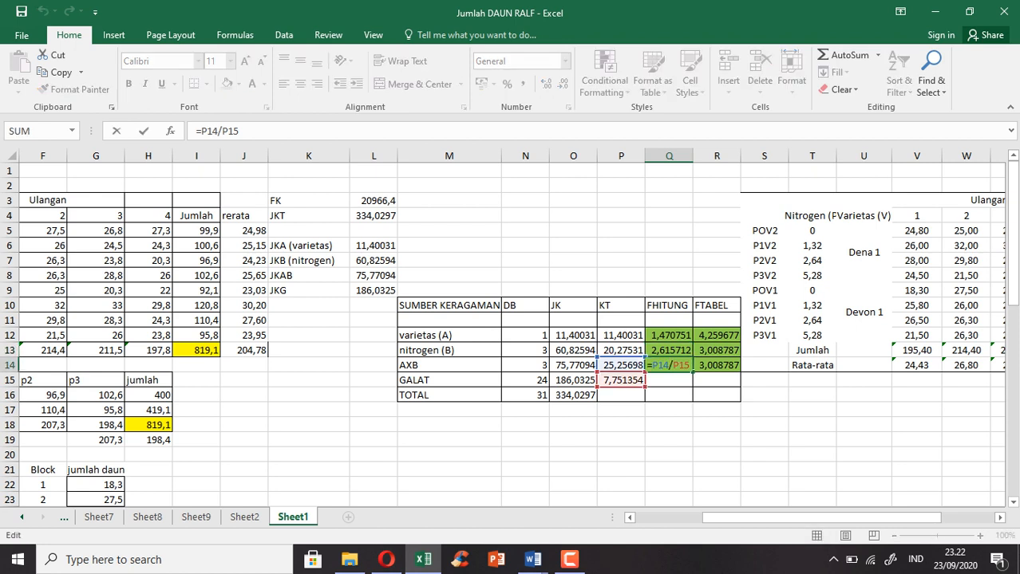
key(Return)
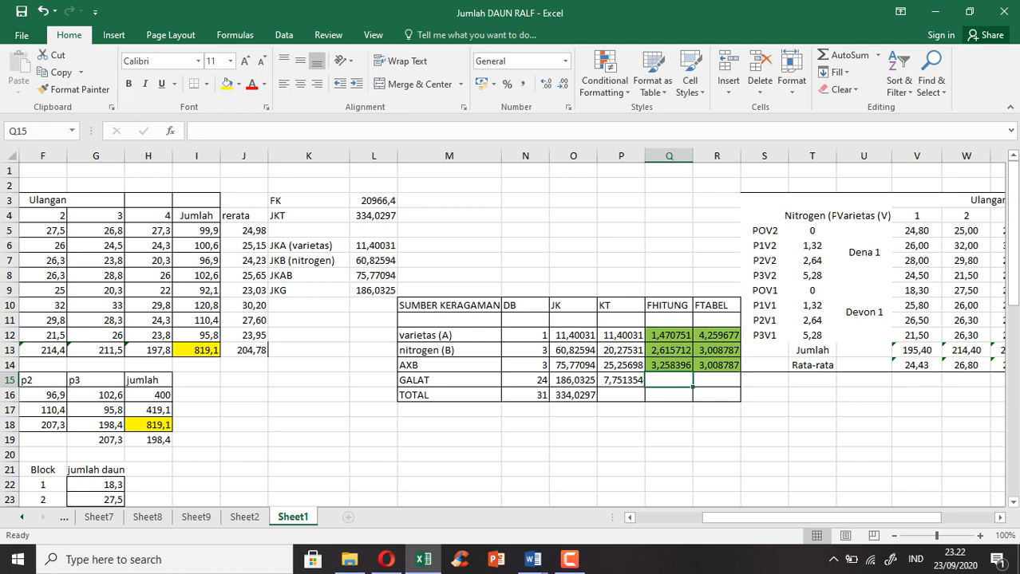
Examine the F.INV.RT formulas in the FTABEL cells R12:R14, checking the arguments of the varietas formula
click(717, 335)
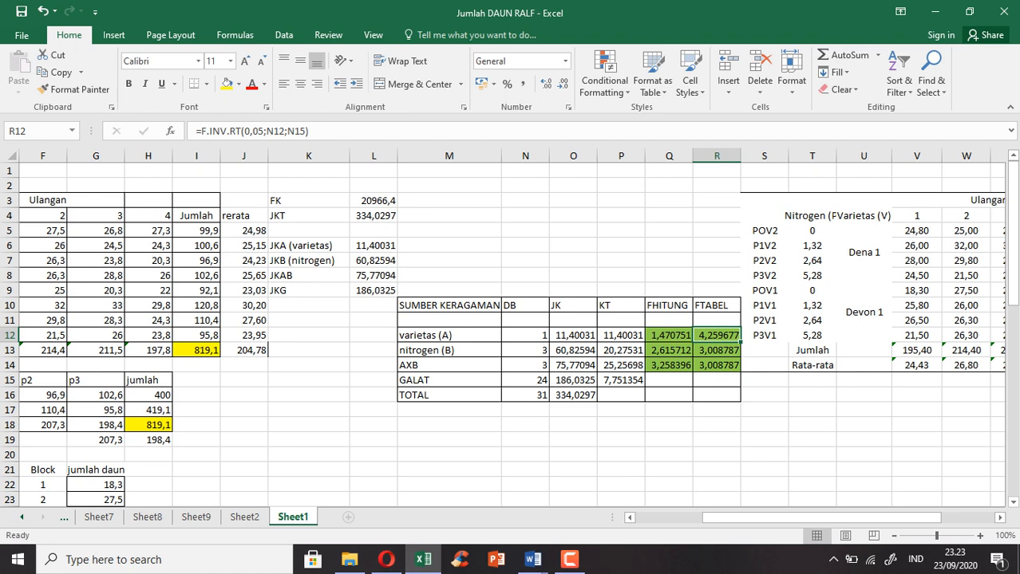
key(F2)
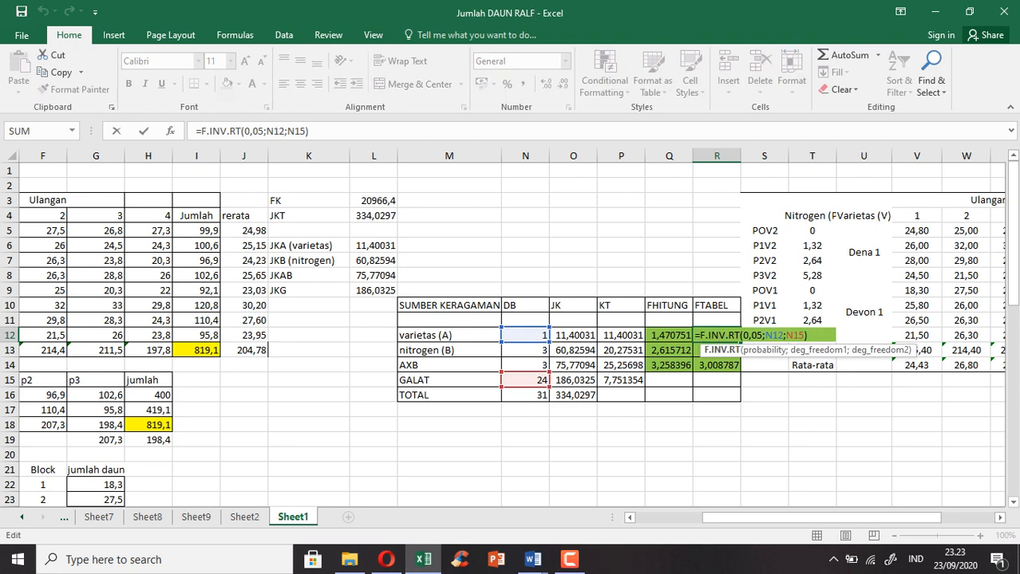
key(Return)
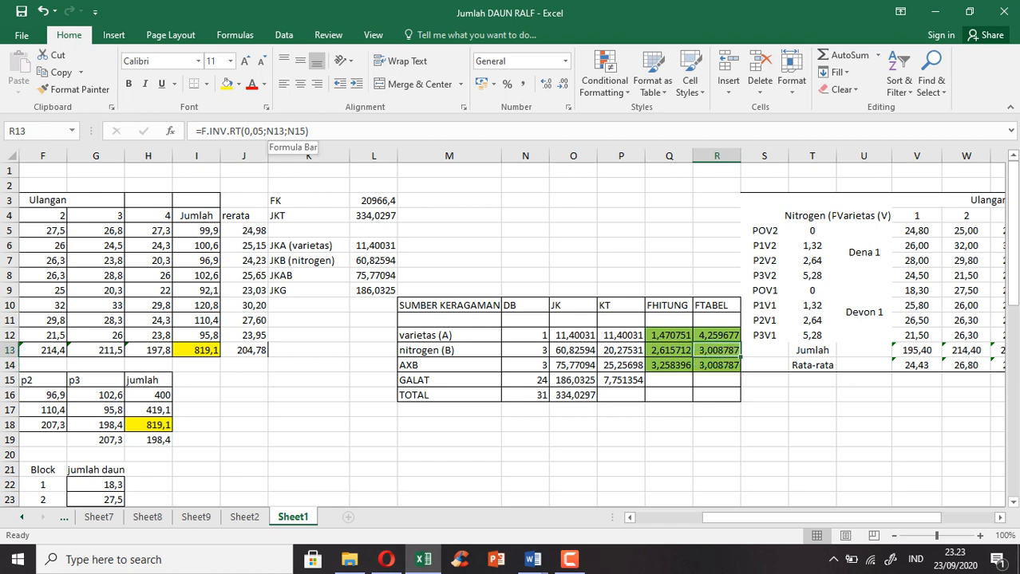
key(Down)
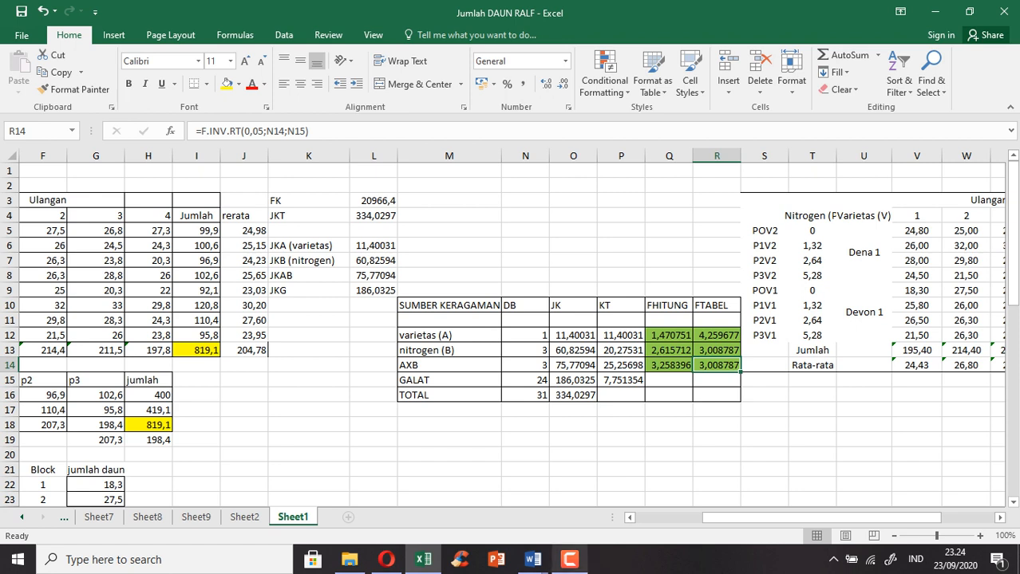
mouse_move(568, 559)
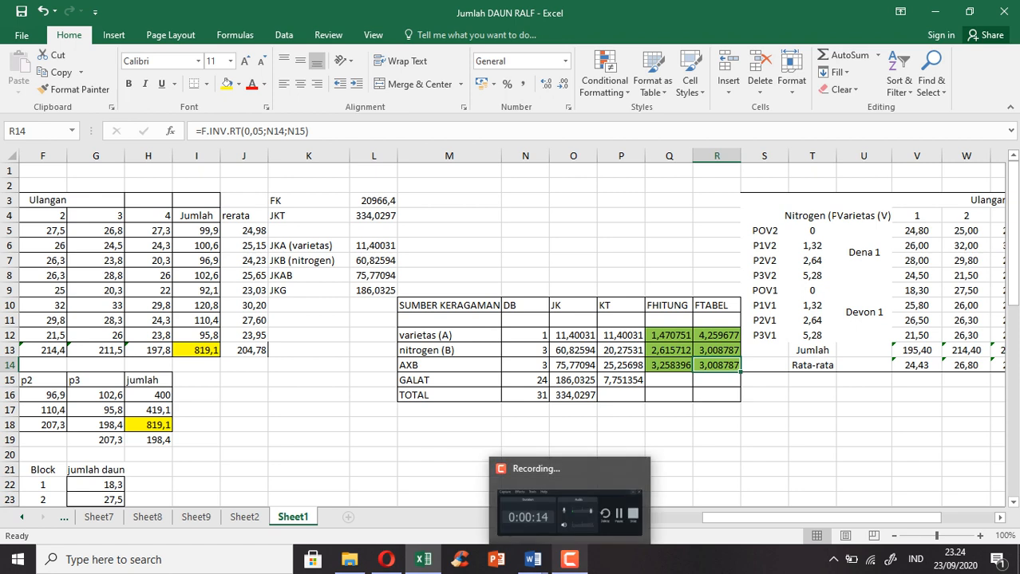
click(569, 559)
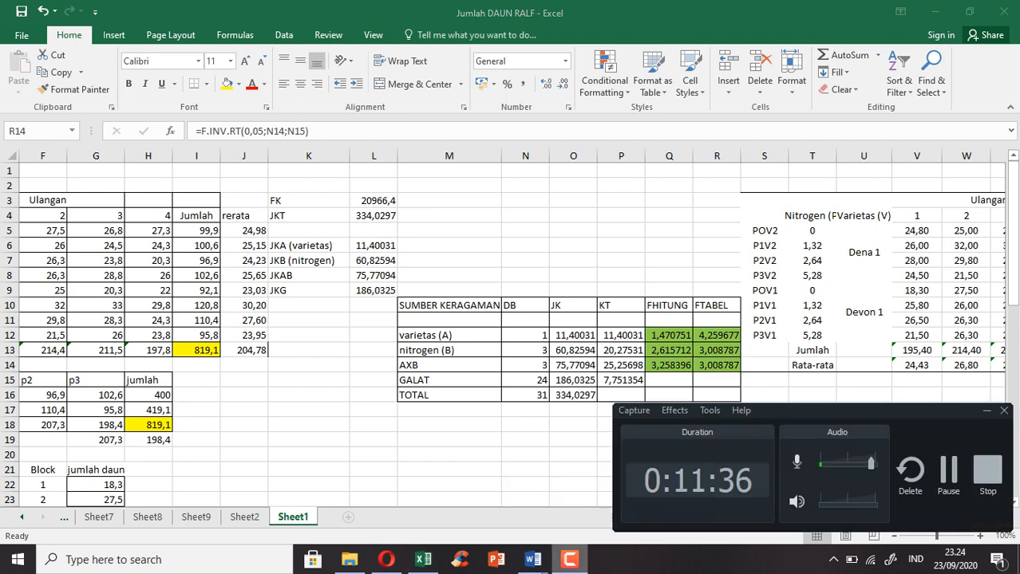